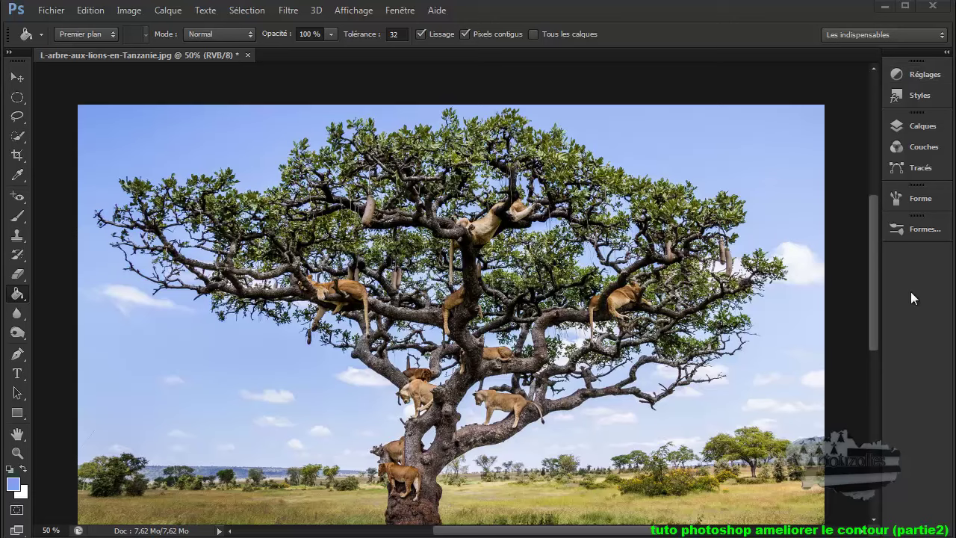
- Duplicate the Arrière-plan layer and hide the original
click(946, 57)
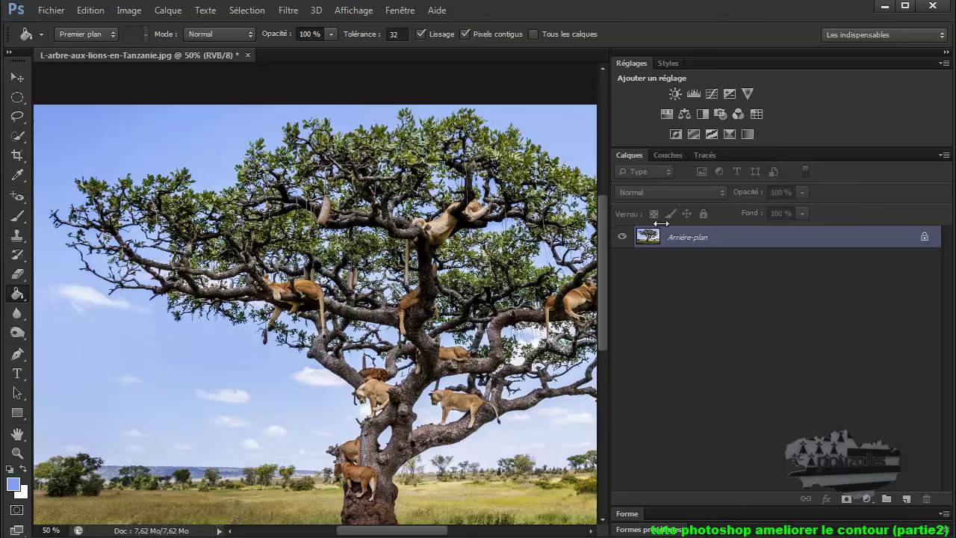
click(945, 53)
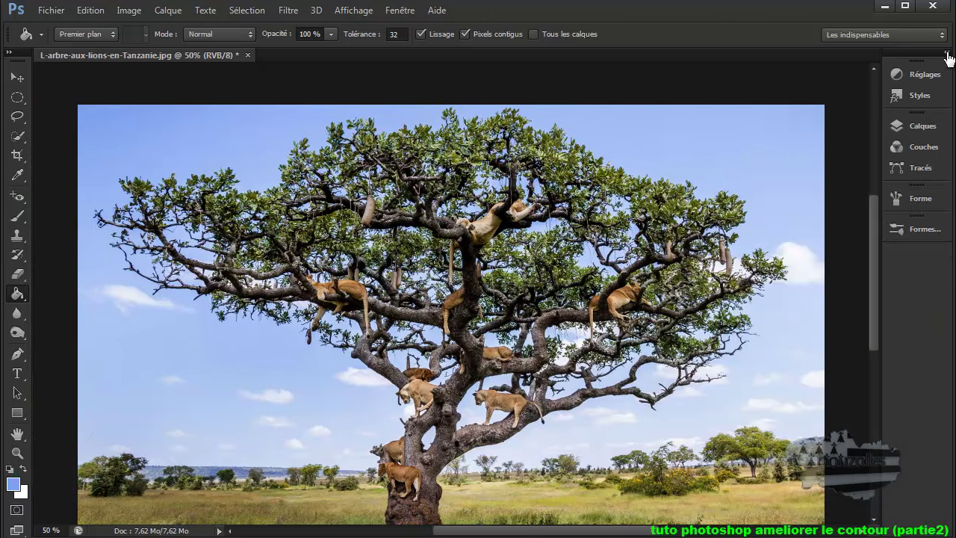
click(915, 126)
drag(749, 197, 835, 310)
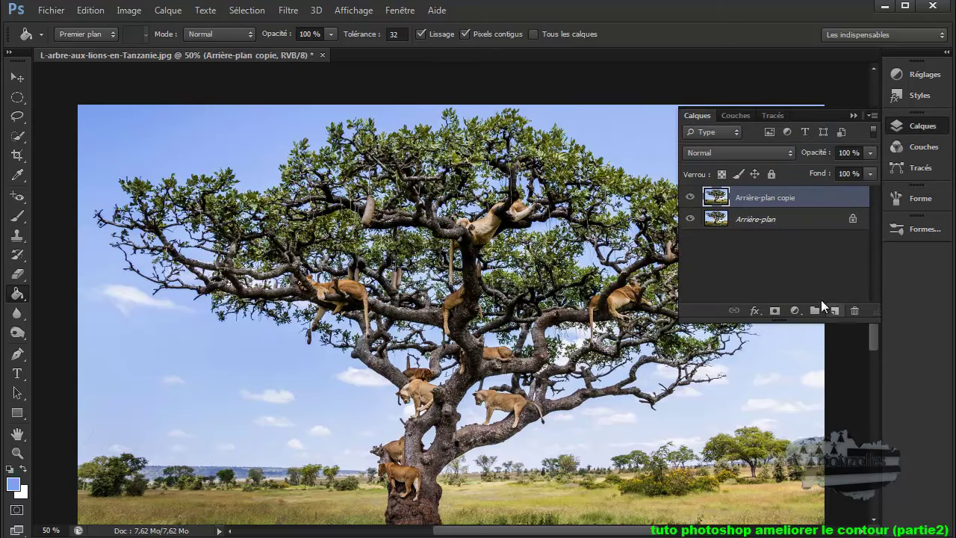
click(693, 218)
click(852, 115)
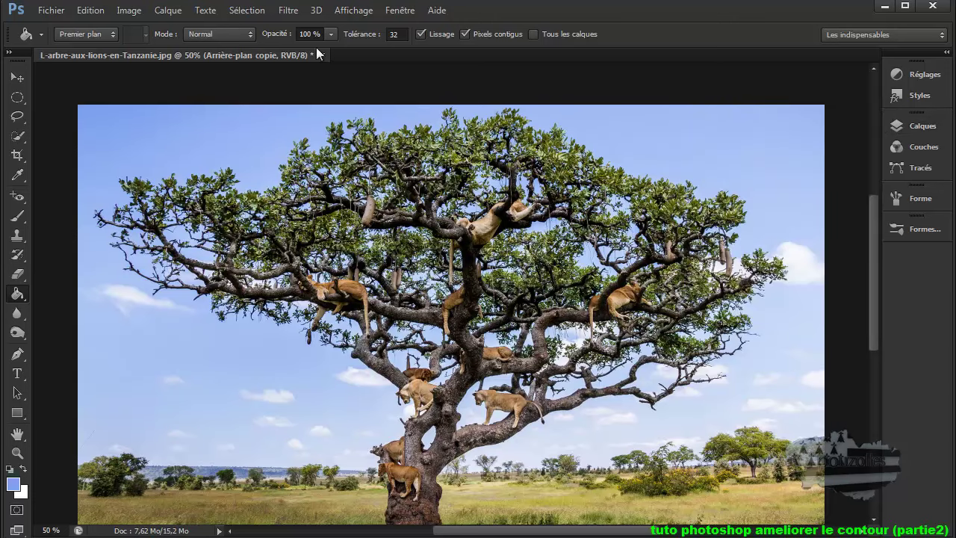
- Start a Color Range selection sampled with the eyedropper and set its tolerance to 40
click(249, 11)
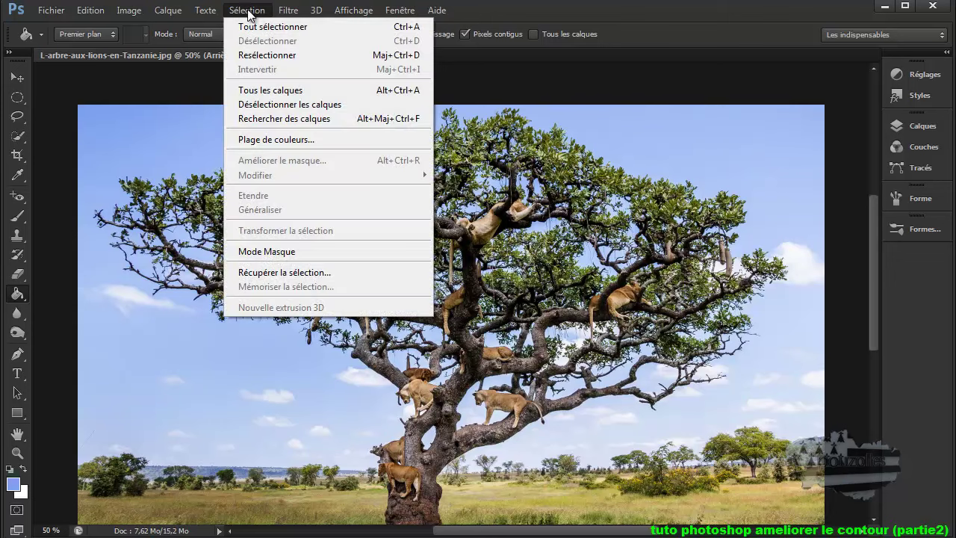
click(246, 139)
drag(716, 351, 683, 155)
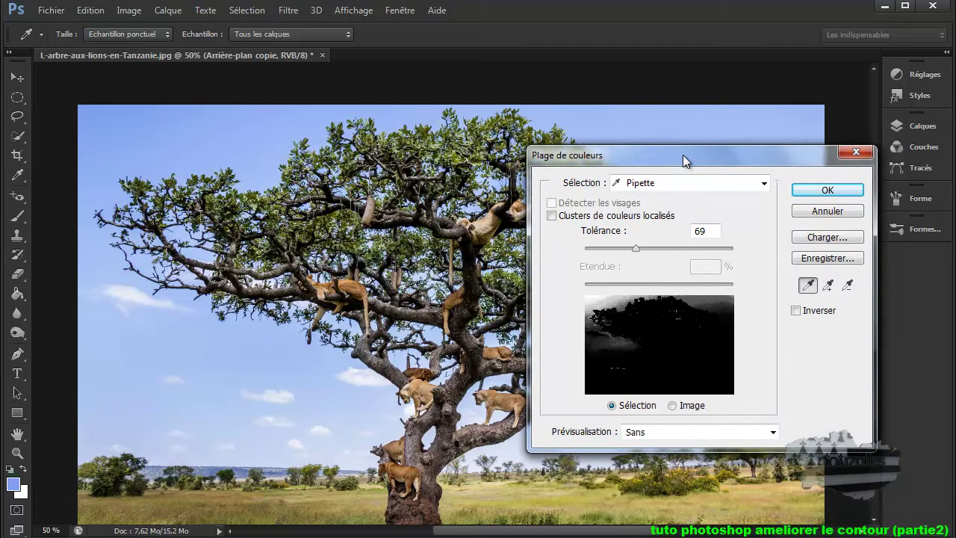
click(620, 249)
drag(617, 248, 614, 248)
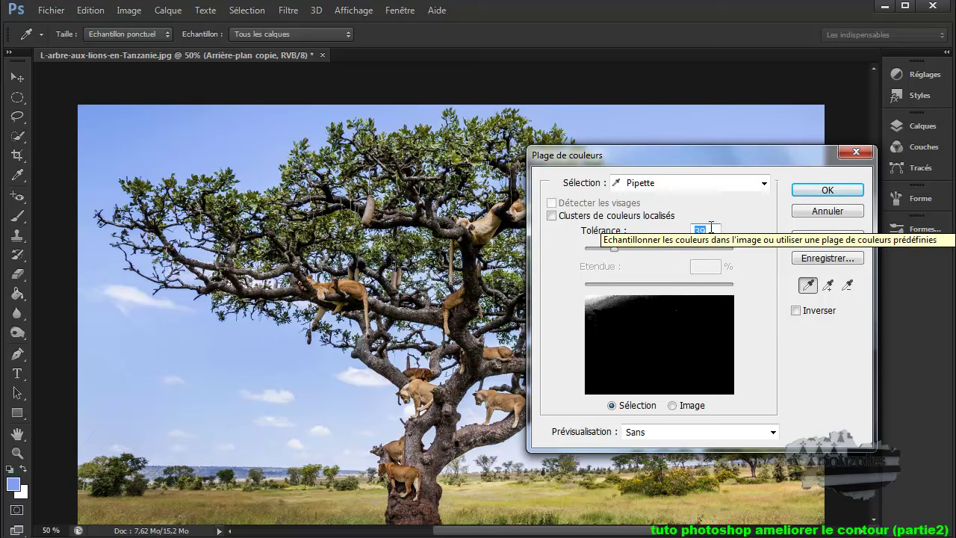
text(40)
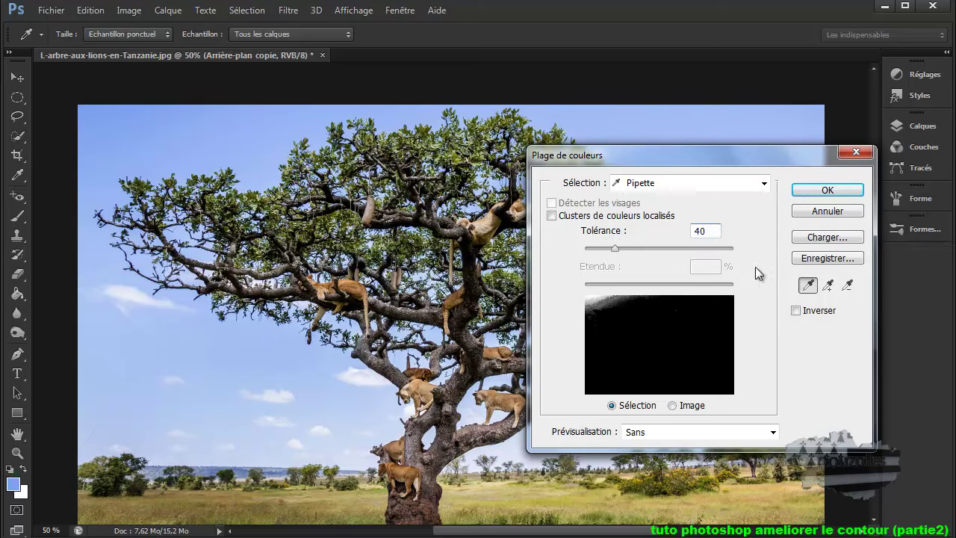
key(Tab)
- Add the sky's blue shades and clouds to the colour range samples and create the selection
click(827, 284)
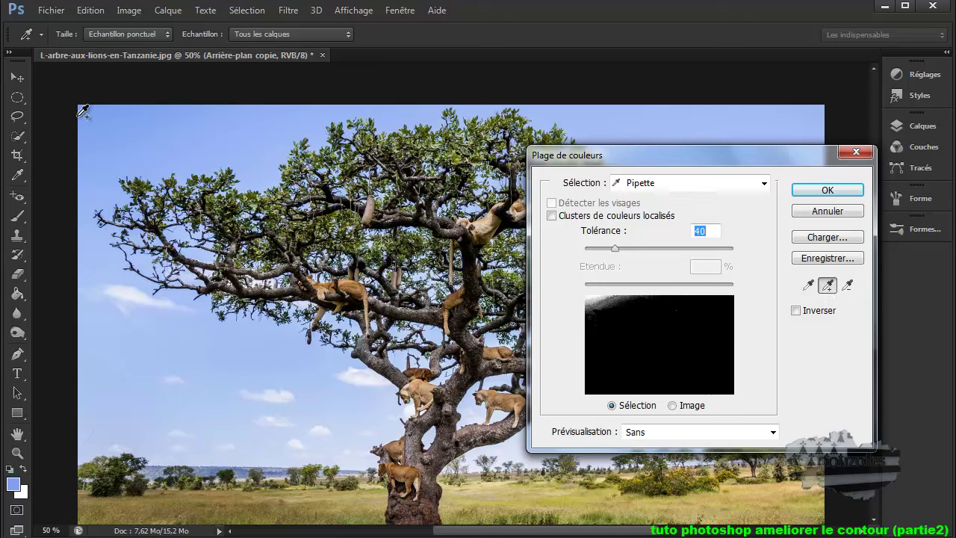
mouse_move(97, 112)
mouse_down()
mouse_move(93, 232)
mouse_move(127, 301)
mouse_up()
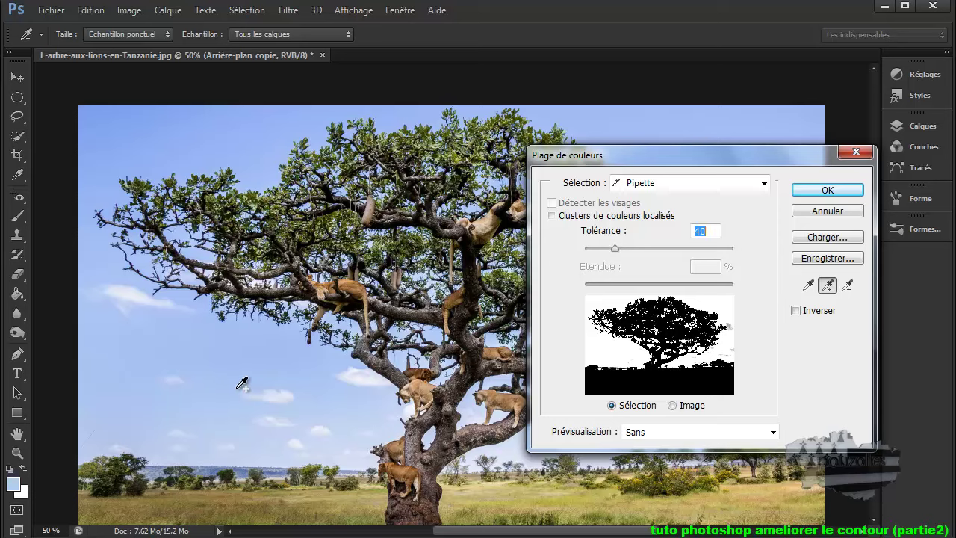
key(Down)
key(Down)
key(Down)
key(Down)
click(817, 191)
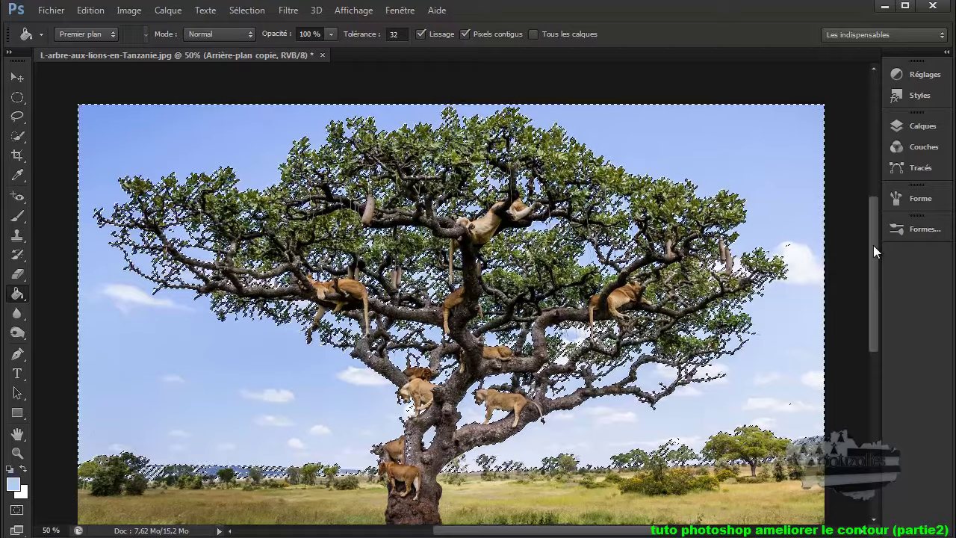
- Invert the sky selection to select the tree, lions and ground instead
drag(873, 245, 872, 275)
scroll(871, 275, down, 3)
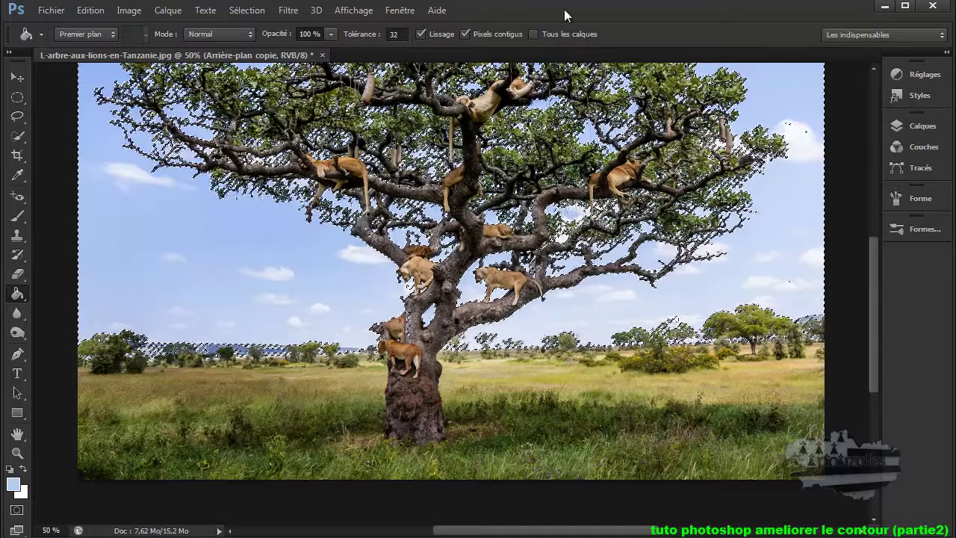
scroll(454, 312, up, 3)
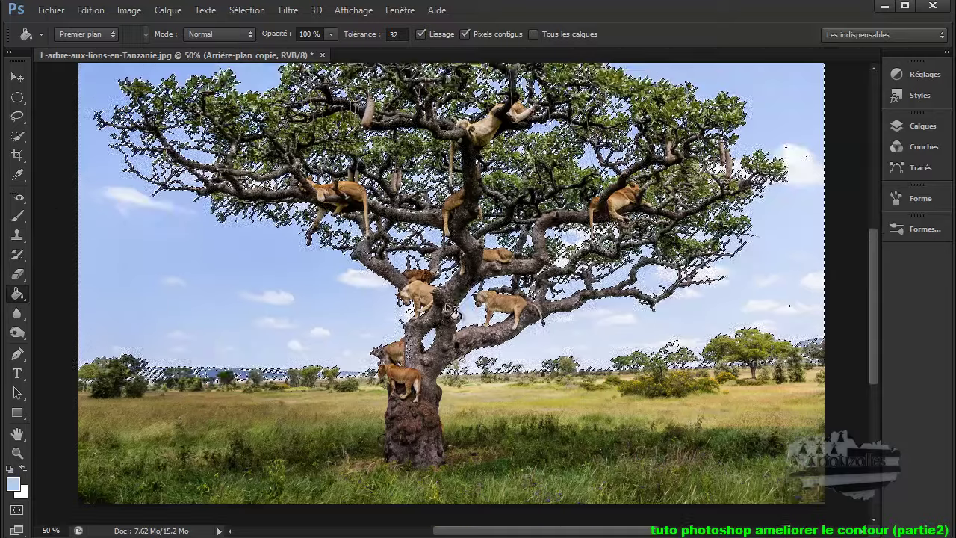
scroll(453, 312, up, 2)
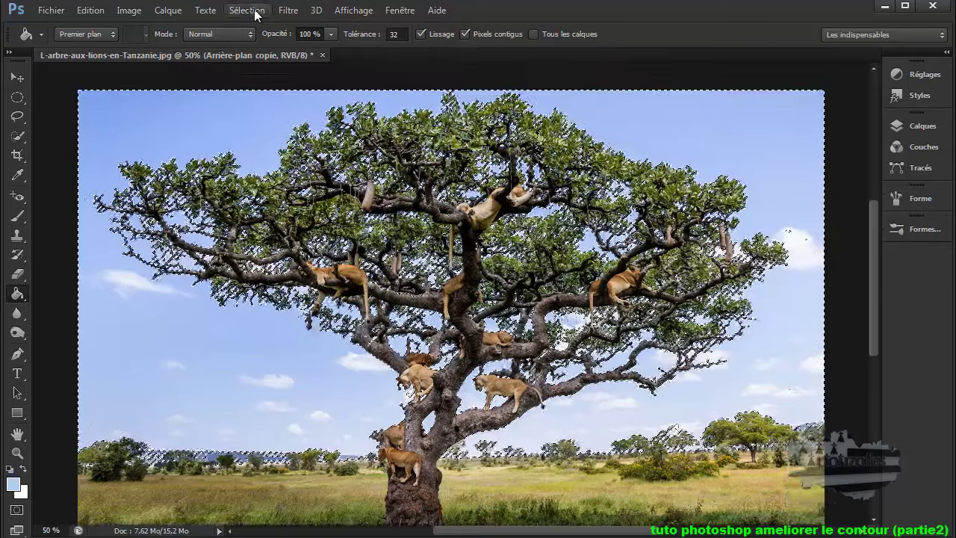
click(247, 11)
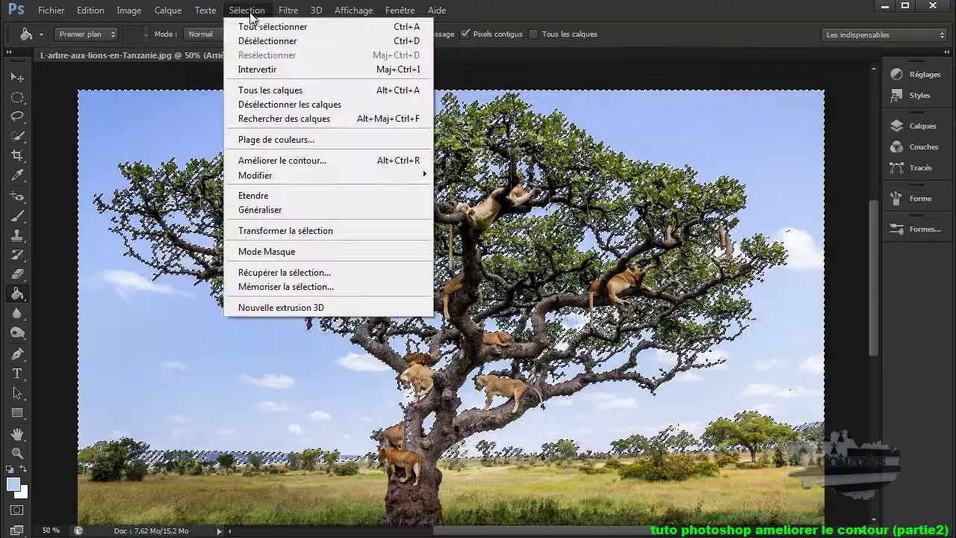
click(257, 67)
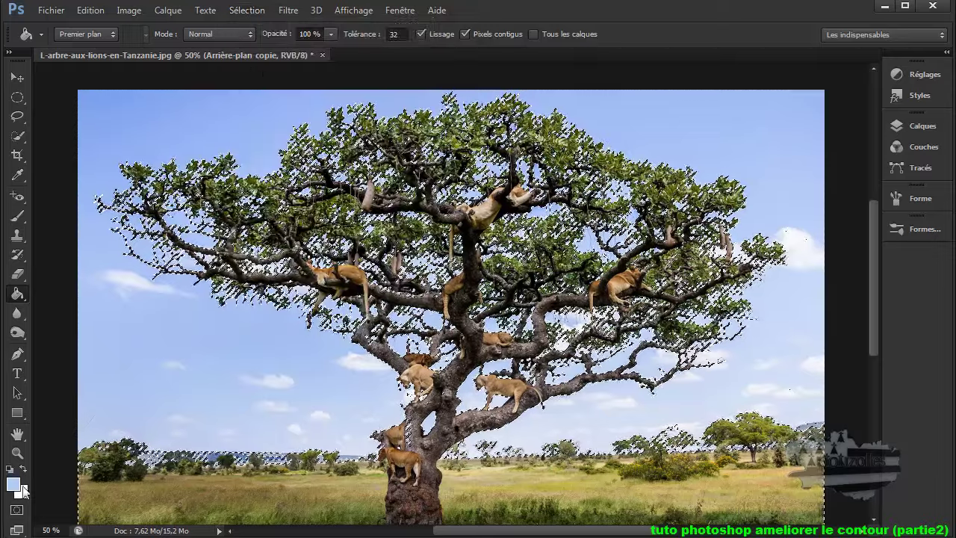
- Turn on Quick Mask mode, magnify the tree to 100% and display the channels with the temporary mask
click(18, 511)
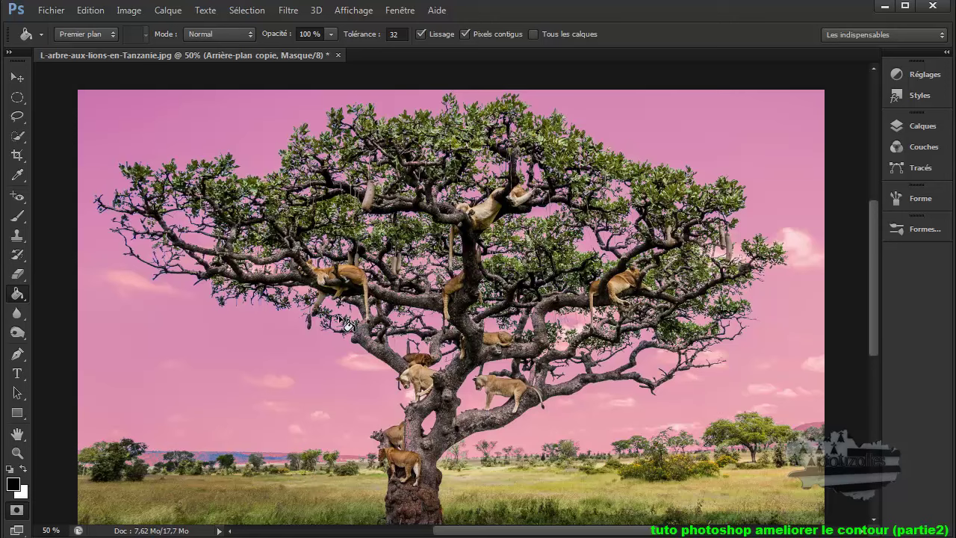
ctrl+click(415, 435)
ctrl+click(414, 436)
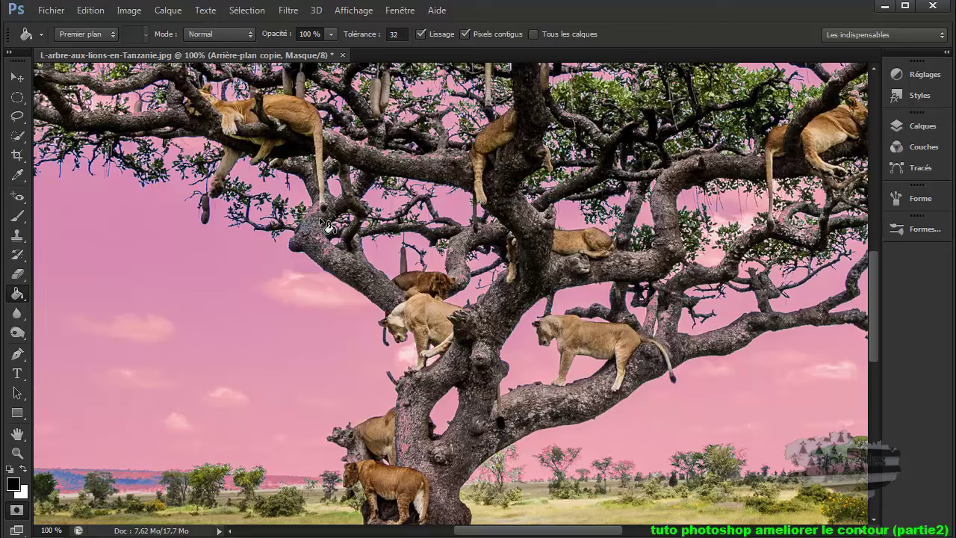
scroll(326, 226, down, 3)
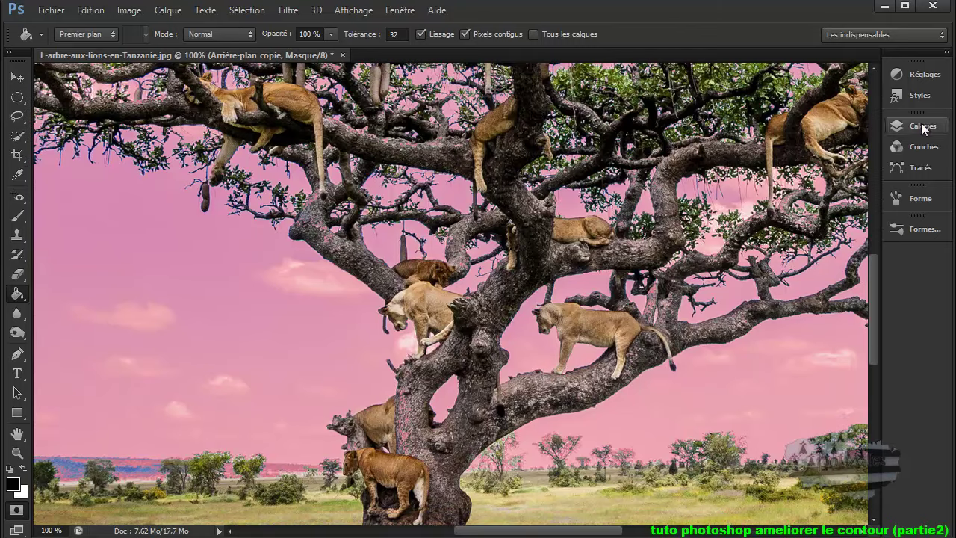
click(924, 147)
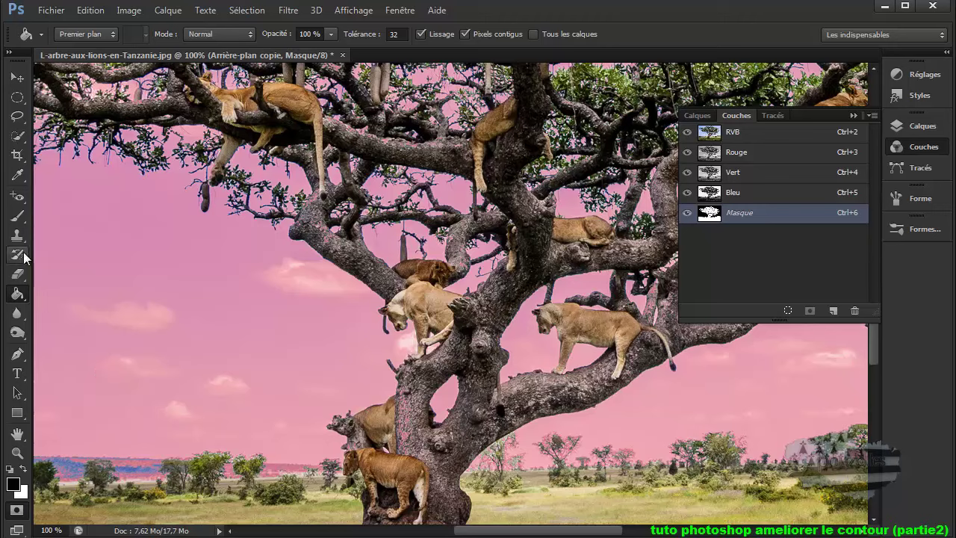
- Paint white with a 15 px brush over the masked specks on the trunk and branches, and exit Quick Mask mode
click(17, 218)
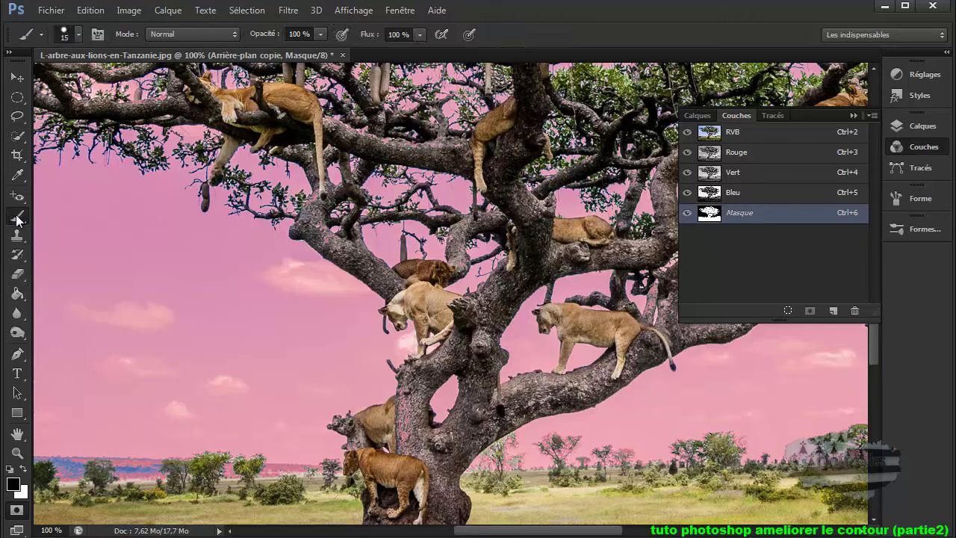
click(22, 469)
click(853, 116)
drag(649, 297, 651, 308)
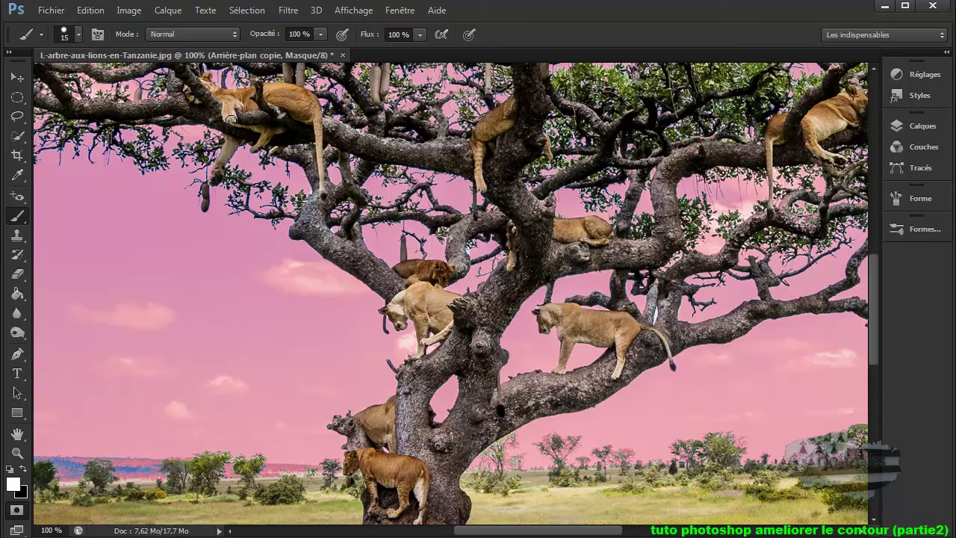
scroll(161, 187, up, 3)
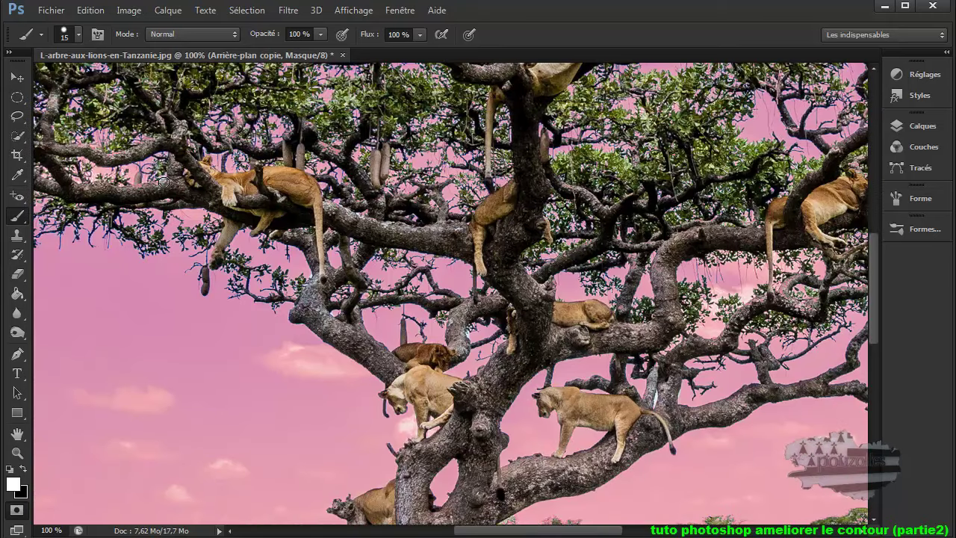
scroll(135, 193, down, 6)
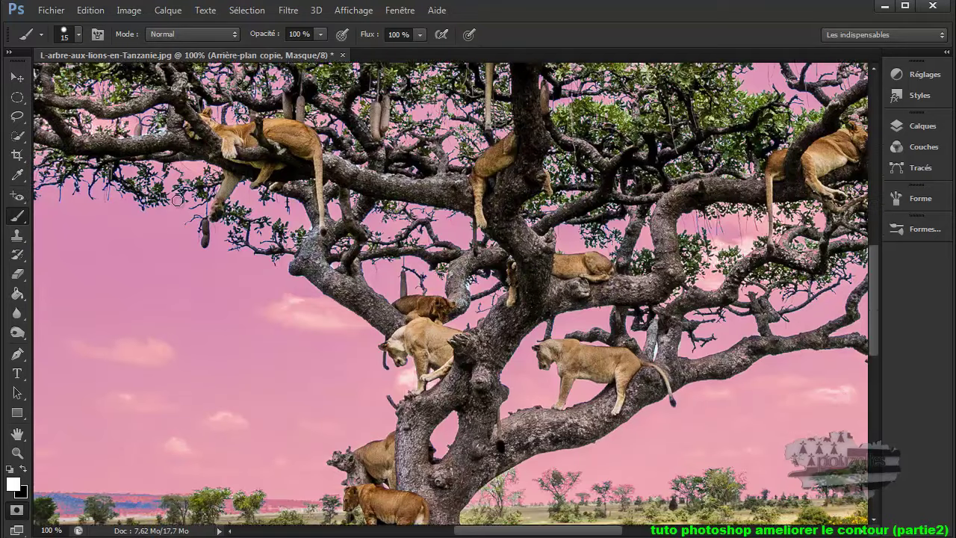
scroll(177, 201, down, 3)
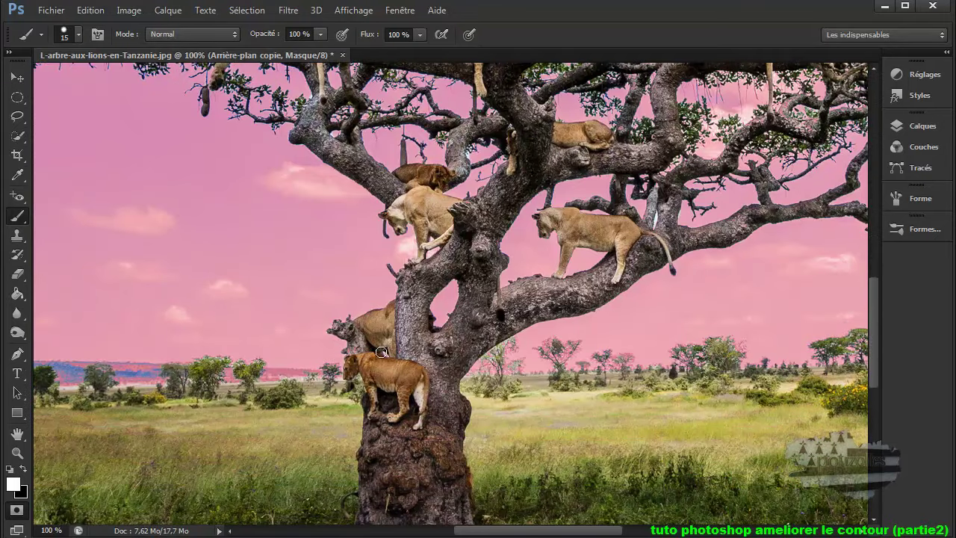
scroll(382, 351, up, 3)
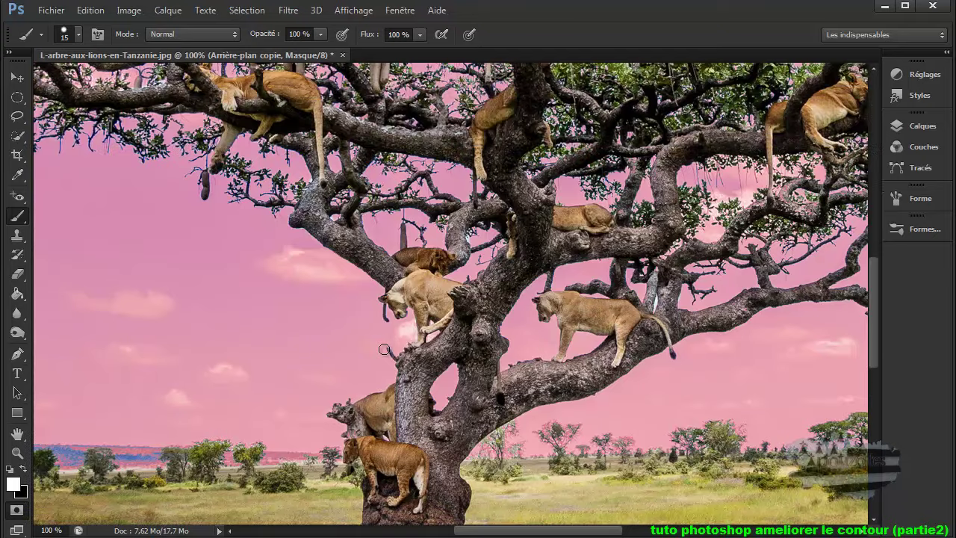
scroll(384, 350, down, 1)
click(15, 513)
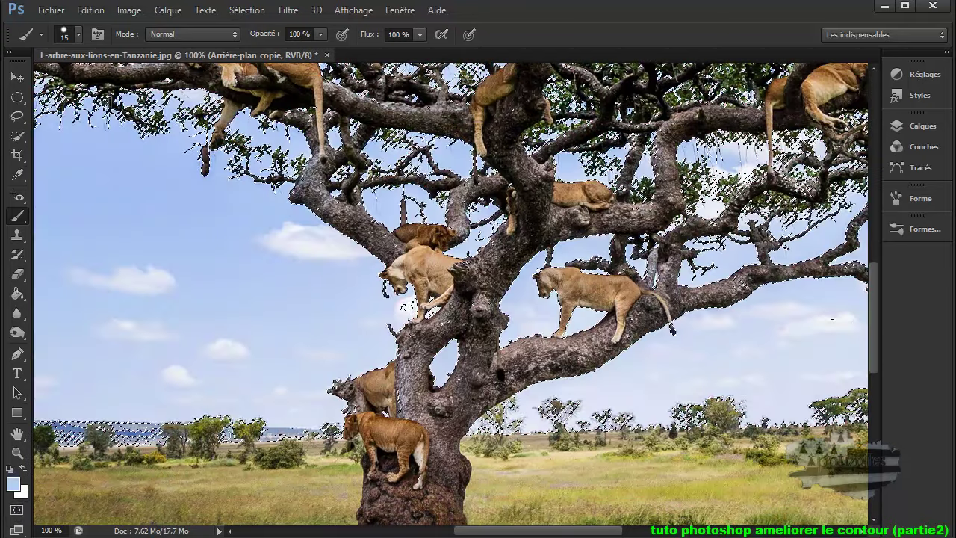
- Return to Quick Mask mode at 200% zoom around the stray selected specks below the lioness's head near the trunk
scroll(411, 404, up, 1)
scroll(410, 404, down, 1)
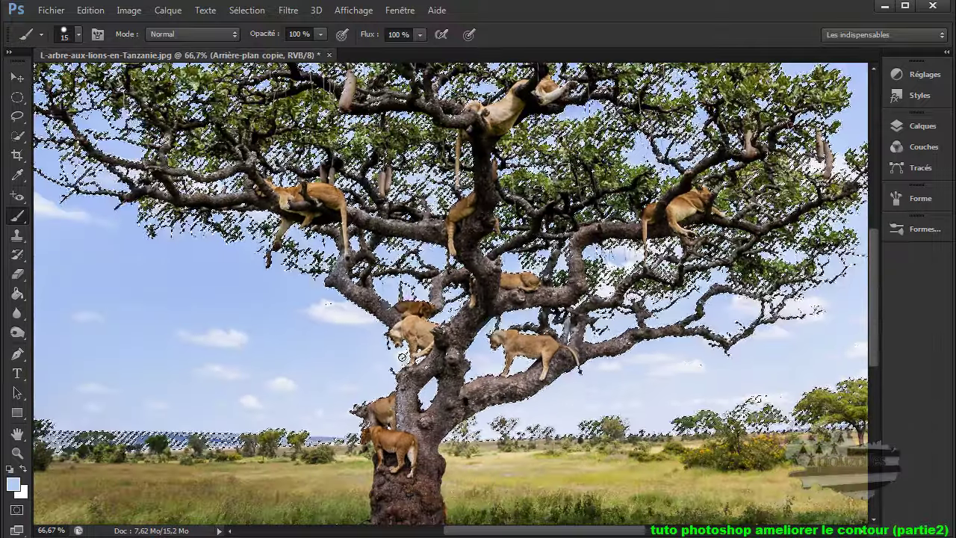
scroll(402, 357, up, 2)
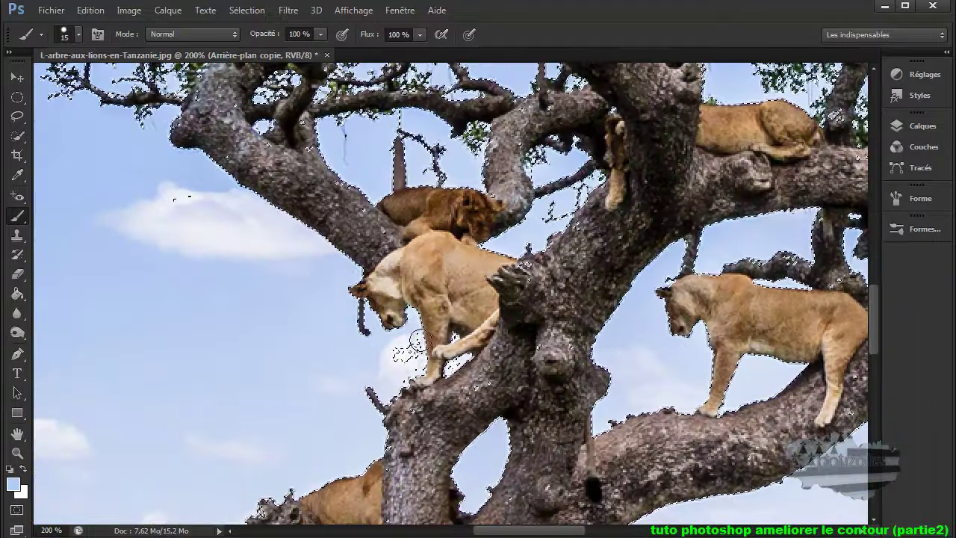
click(10, 468)
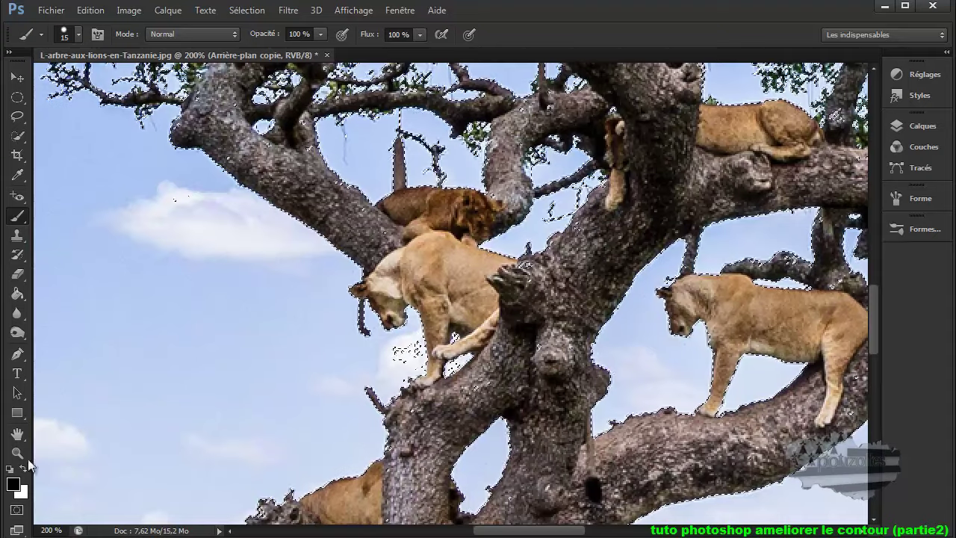
click(17, 510)
mouse_move(393, 348)
mouse_down()
mouse_move(401, 352)
mouse_move(405, 336)
mouse_up()
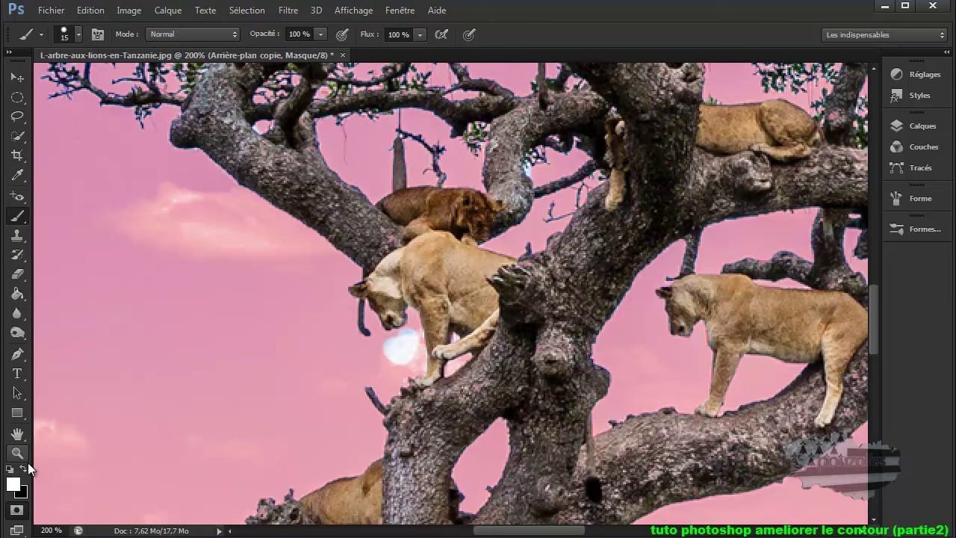
click(90, 11)
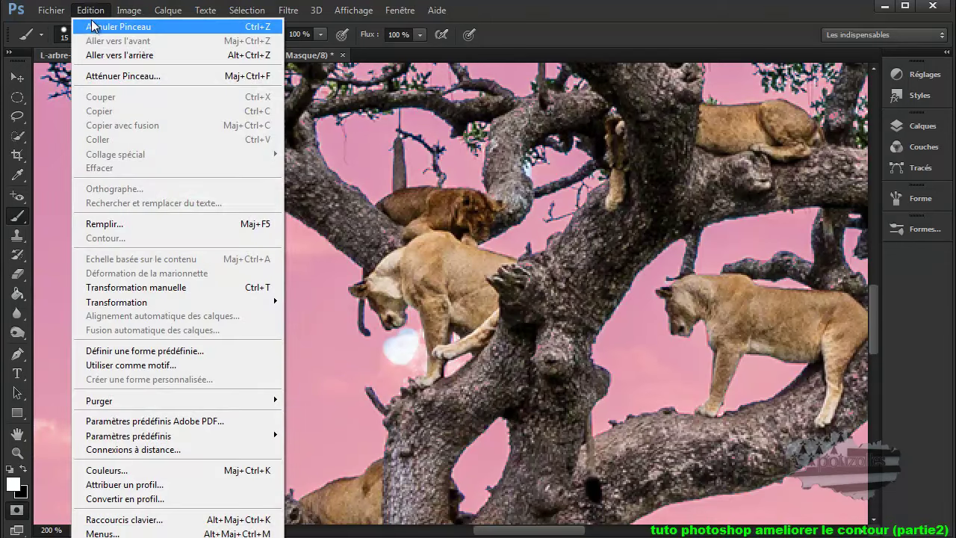
click(96, 27)
- Paint black over the stray patch below the lioness's head to mask it, and exit Quick Mask mode
click(10, 468)
mouse_move(394, 342)
mouse_down()
mouse_move(402, 364)
mouse_move(412, 339)
mouse_up()
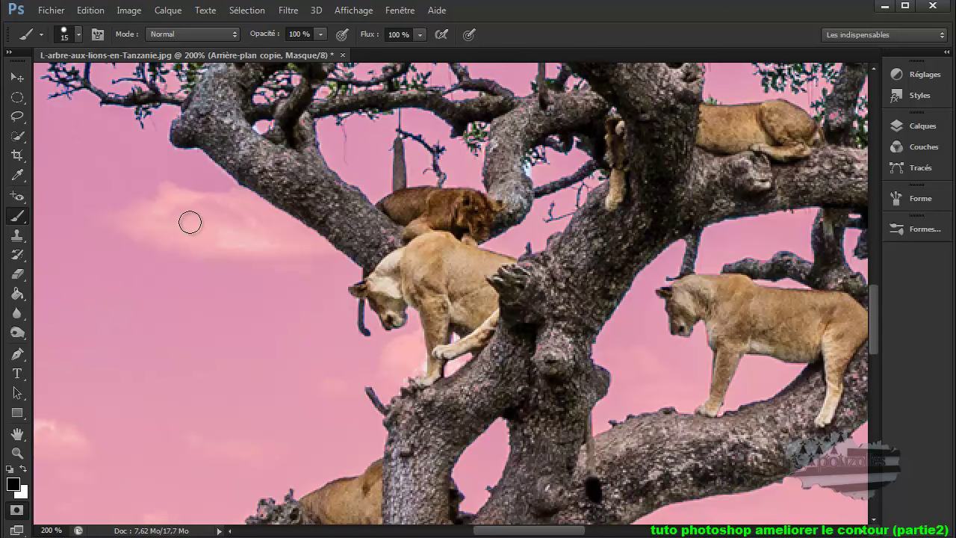
click(18, 510)
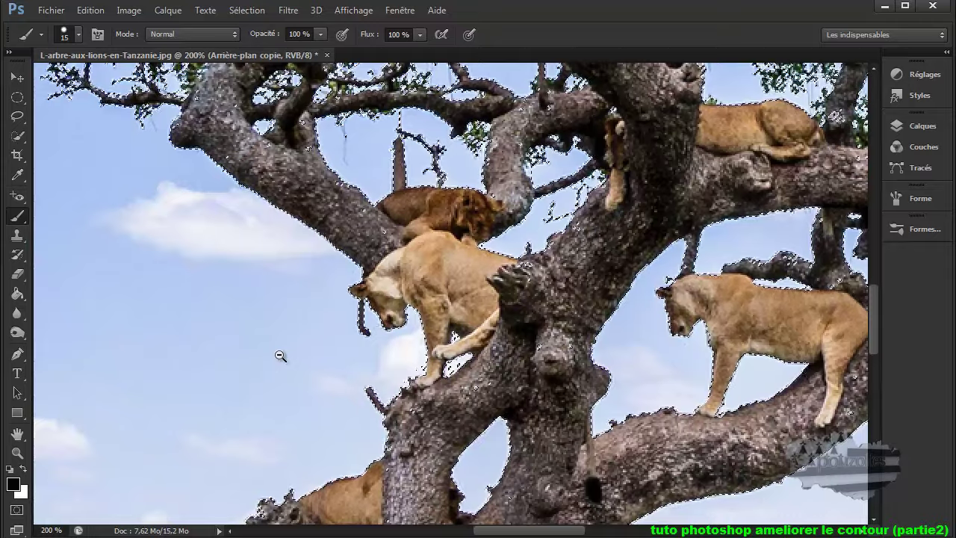
alt+click(280, 355)
alt+click(280, 356)
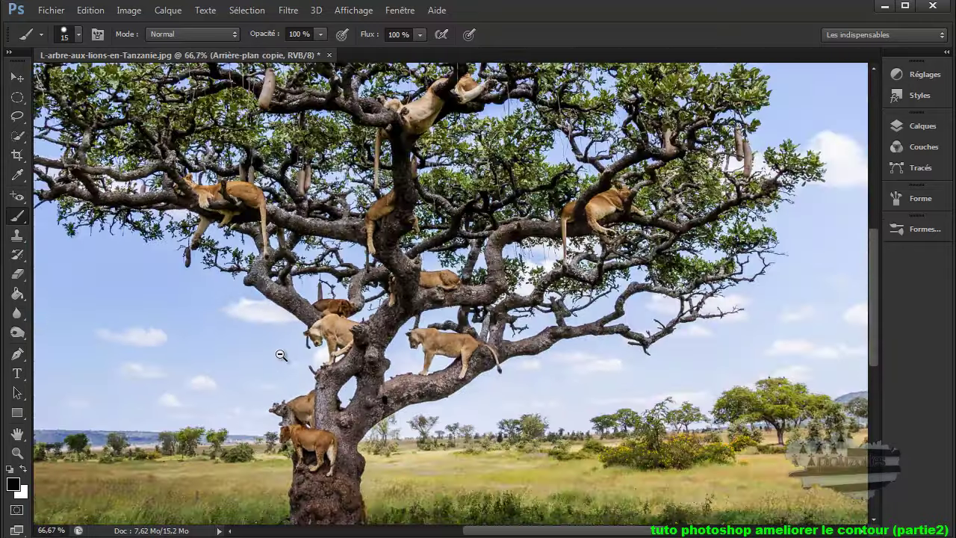
- Open Refine Edge for the tree selection at 50% zoom and set the preview to On Black
alt+click(280, 355)
drag(489, 535, 460, 534)
mouse_move(872, 329)
mouse_down()
mouse_move(868, 306)
mouse_move(868, 320)
mouse_up()
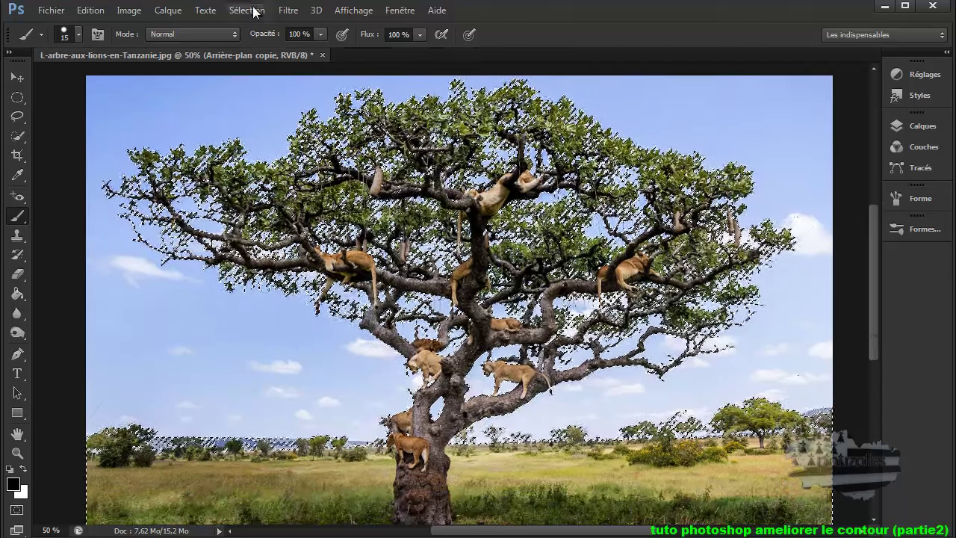
click(248, 10)
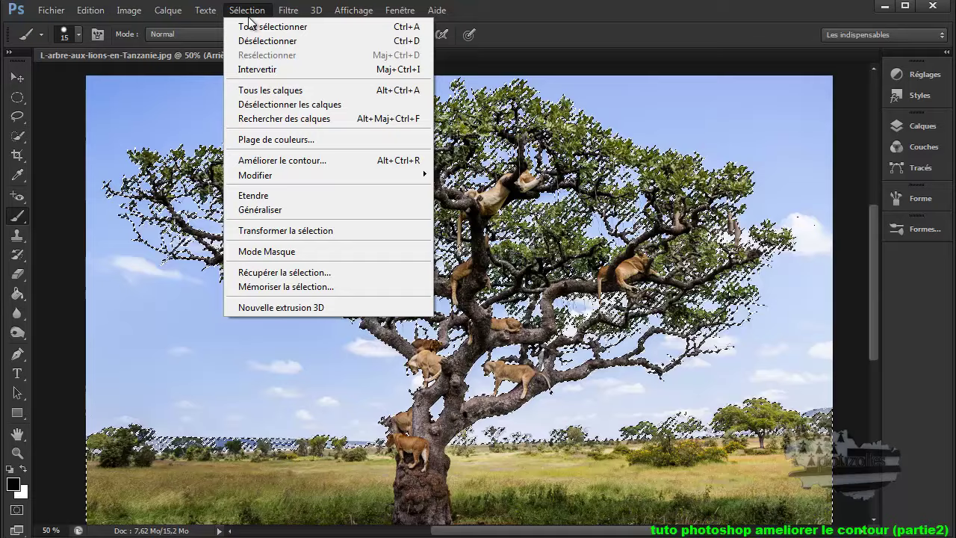
click(256, 161)
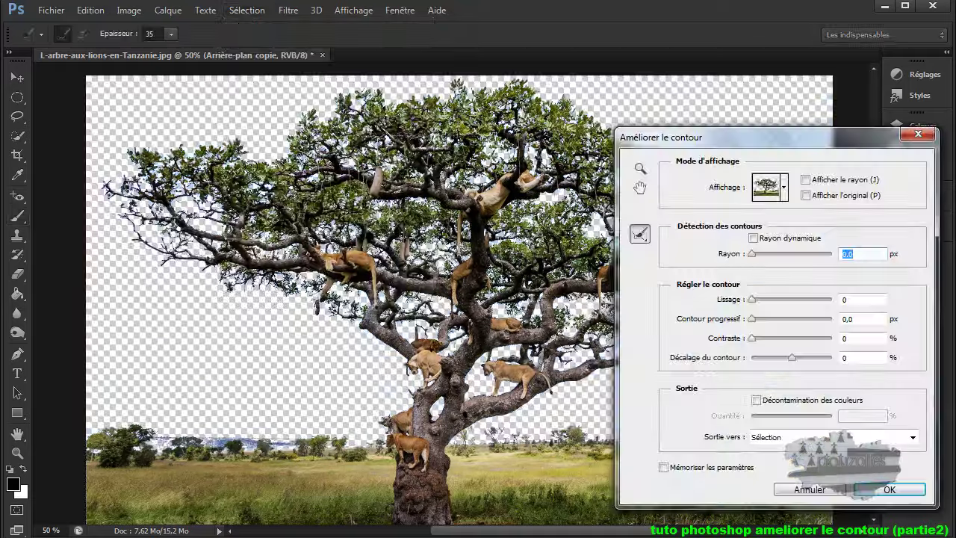
drag(762, 144, 642, 84)
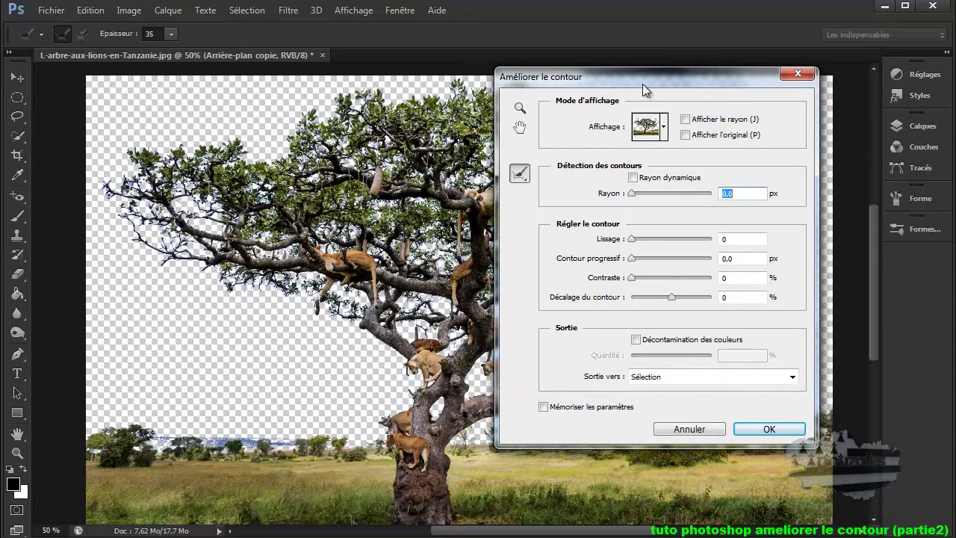
click(663, 129)
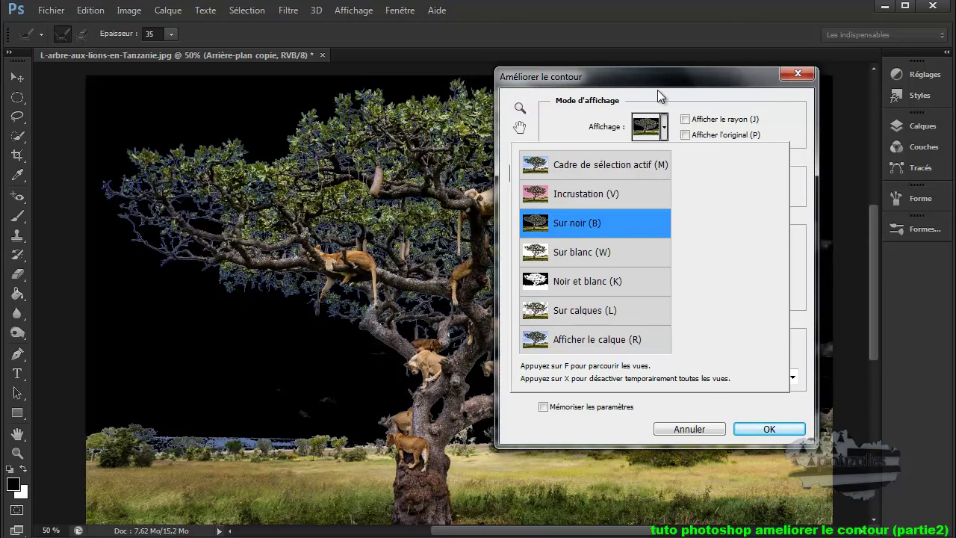
click(660, 96)
drag(667, 89, 759, 449)
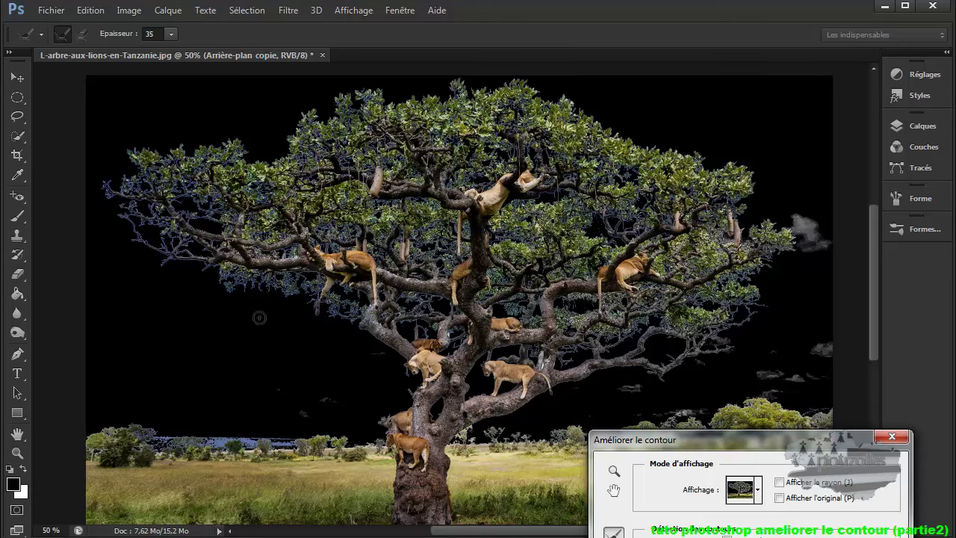
- Brush the refine radius along the sky-fringed foliage below the lion on the tree's lower-left branch
mouse_move(364, 325)
mouse_down()
mouse_move(306, 303)
mouse_move(337, 315)
mouse_move(302, 317)
mouse_move(304, 294)
mouse_move(355, 313)
mouse_move(318, 286)
mouse_move(363, 295)
mouse_move(347, 307)
mouse_move(360, 310)
mouse_move(357, 294)
mouse_move(318, 278)
mouse_move(206, 265)
mouse_move(296, 287)
mouse_move(219, 277)
mouse_move(231, 286)
mouse_move(305, 298)
mouse_move(221, 285)
mouse_move(204, 261)
mouse_move(138, 261)
mouse_move(177, 256)
mouse_move(120, 217)
mouse_move(182, 238)
mouse_move(184, 245)
mouse_move(156, 247)
mouse_move(129, 241)
mouse_move(168, 256)
mouse_move(163, 266)
mouse_move(263, 295)
mouse_up()
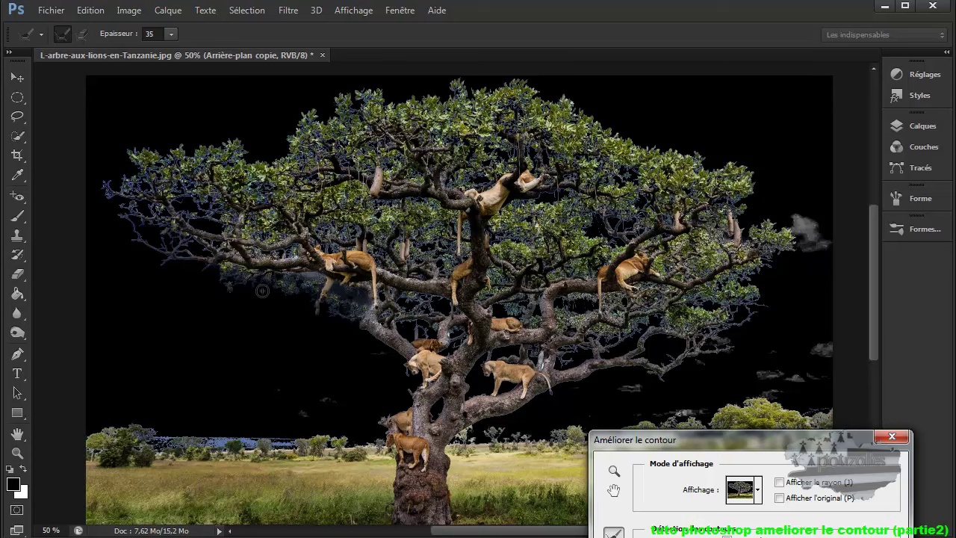
drag(712, 441, 687, 112)
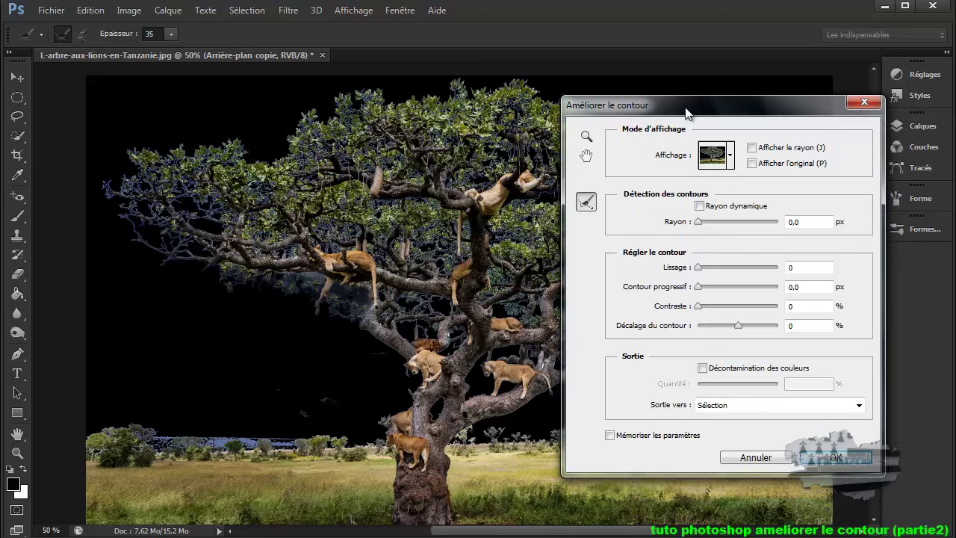
- Try Smart Radius edge detection with a radius of 30.1 px, and reset the radius to 0
click(701, 222)
drag(700, 221, 741, 228)
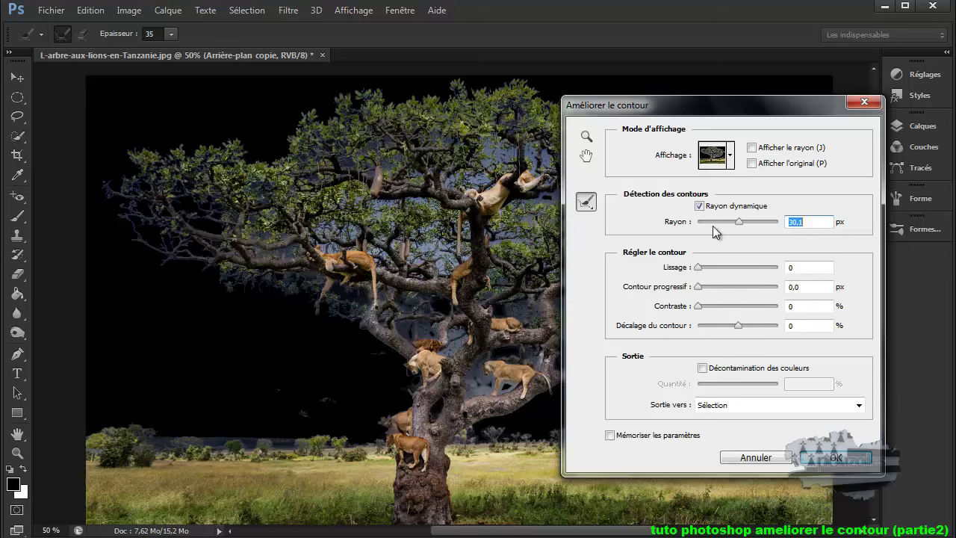
drag(743, 224, 679, 229)
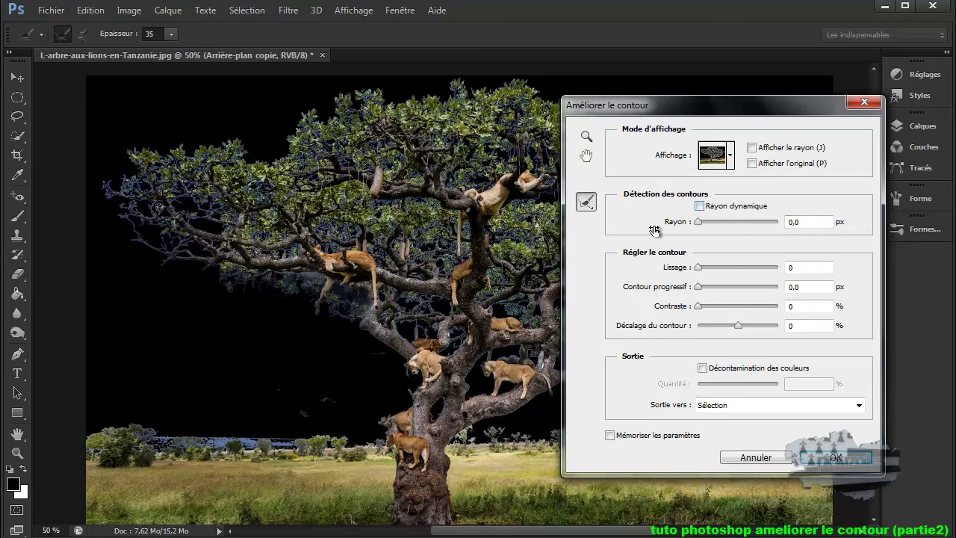
- Try a smoothing of 21 and a feather of 4.3 px on the selection edge, resetting each to 0
drag(699, 267, 715, 265)
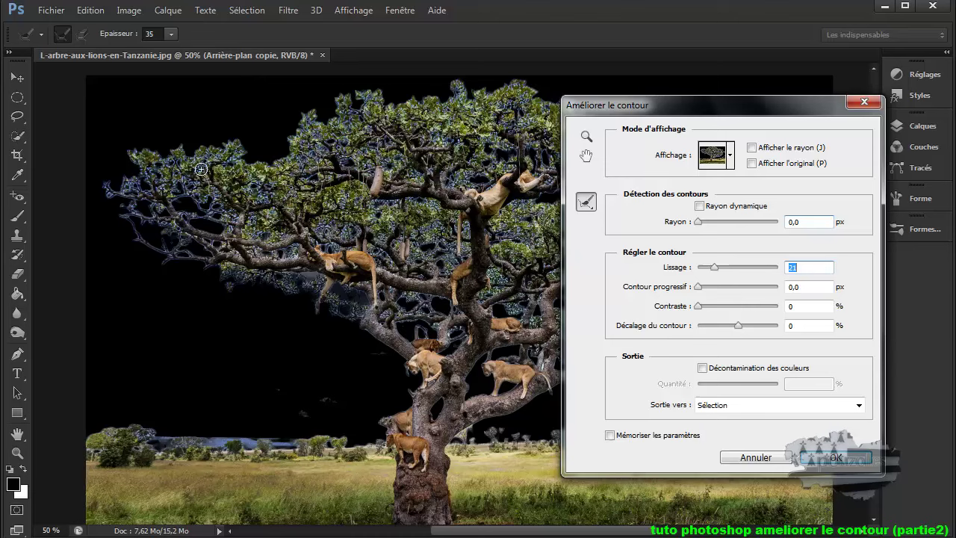
drag(715, 270, 696, 266)
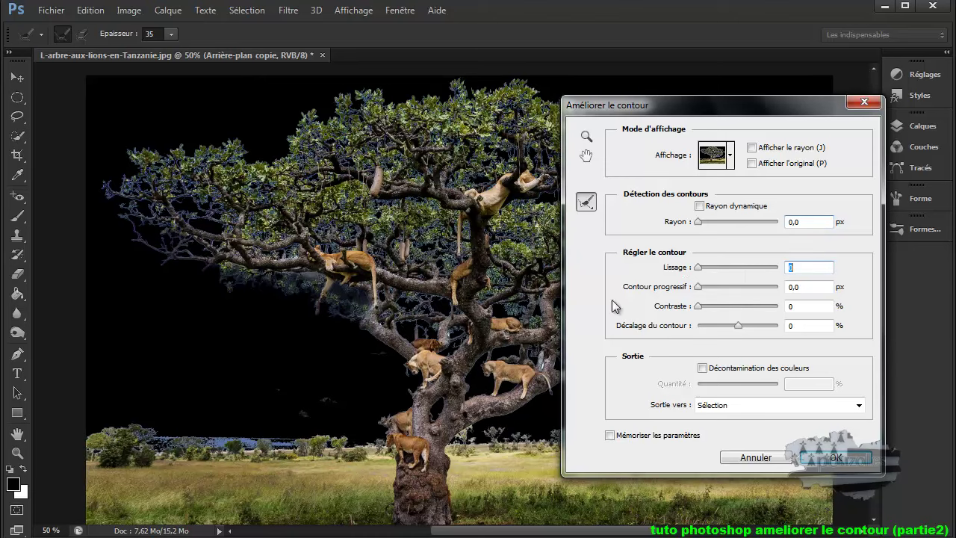
drag(707, 292, 718, 292)
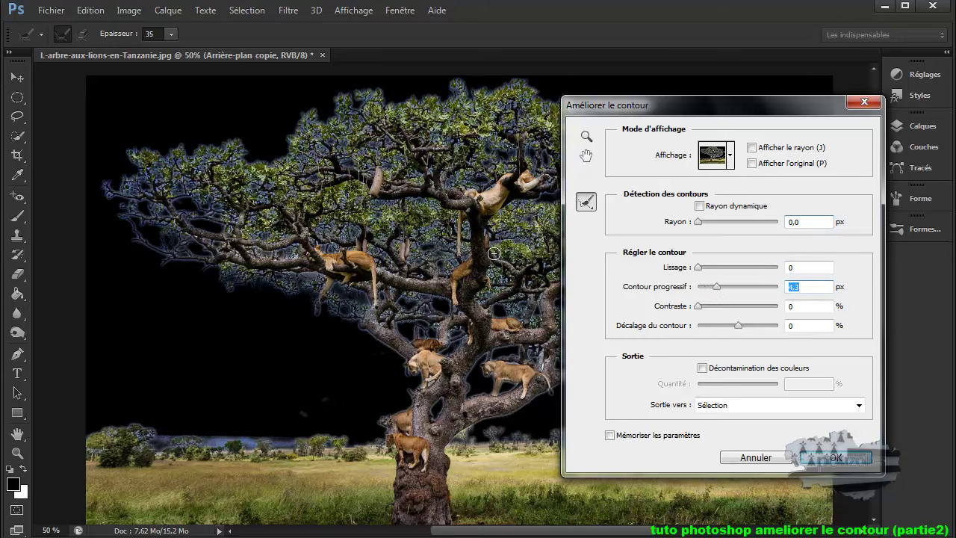
drag(718, 288, 688, 286)
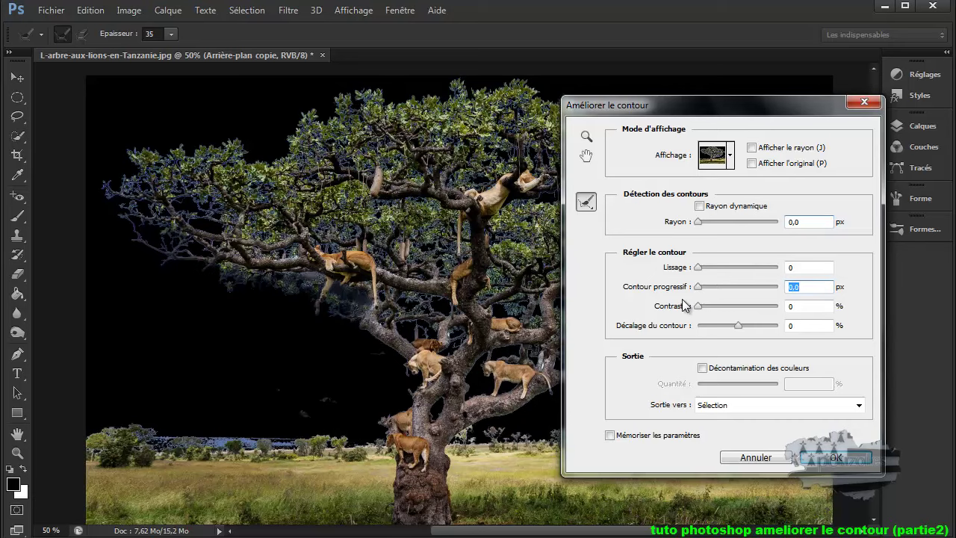
- Set the edge contrast to 27% and shift the edge by -10%
drag(702, 312, 711, 312)
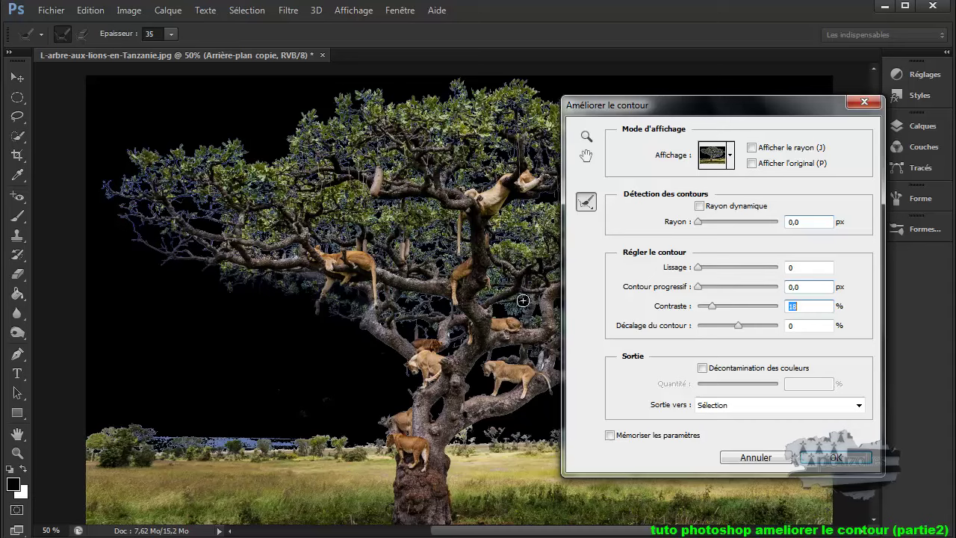
drag(714, 312, 716, 312)
mouse_move(743, 333)
mouse_down()
mouse_move(752, 333)
mouse_move(736, 328)
mouse_up()
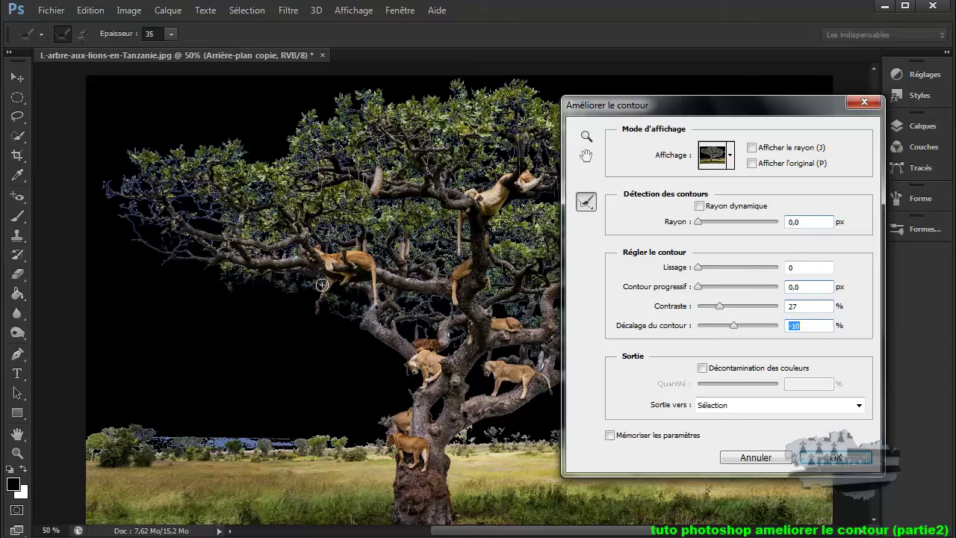
- Brush the refine radius over the outer branches and leaves on the tree's left side, and apply the refinement as a selection
mouse_move(166, 259)
mouse_down()
mouse_move(181, 238)
mouse_move(167, 263)
mouse_move(106, 217)
mouse_move(132, 218)
mouse_move(165, 267)
mouse_up()
drag(129, 218, 122, 215)
mouse_move(193, 169)
mouse_down()
mouse_move(180, 204)
mouse_move(210, 163)
mouse_move(217, 189)
mouse_move(203, 218)
mouse_move(161, 237)
mouse_move(176, 243)
mouse_move(166, 257)
mouse_move(199, 229)
mouse_move(147, 231)
mouse_move(164, 202)
mouse_move(147, 217)
mouse_move(171, 222)
mouse_move(120, 207)
mouse_move(110, 183)
mouse_move(111, 195)
mouse_move(125, 188)
mouse_move(144, 200)
mouse_move(160, 171)
mouse_move(140, 164)
mouse_move(137, 149)
mouse_move(129, 162)
mouse_move(176, 148)
mouse_move(243, 150)
mouse_up()
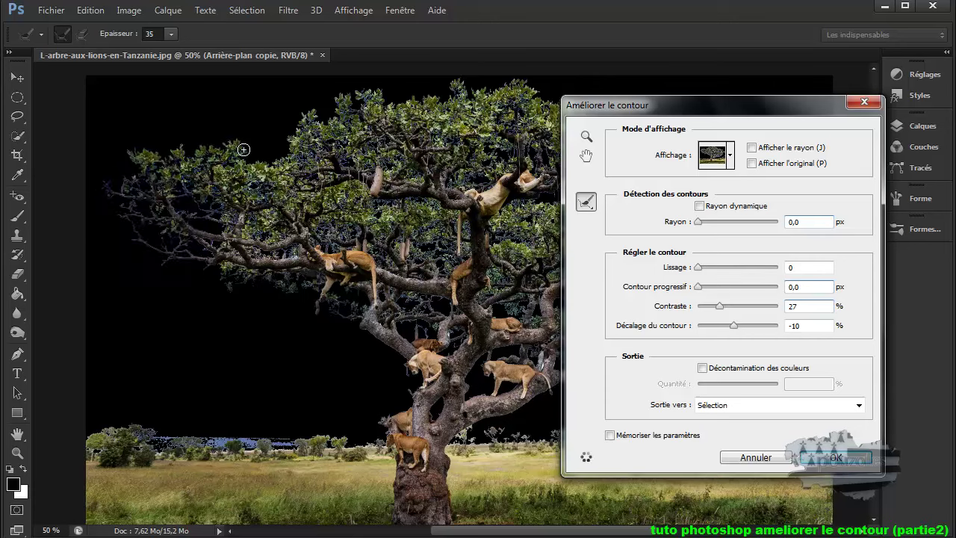
mouse_move(211, 194)
mouse_down()
mouse_move(196, 215)
mouse_move(228, 197)
mouse_move(142, 200)
mouse_move(105, 188)
mouse_move(145, 213)
mouse_move(126, 221)
mouse_move(174, 238)
mouse_move(163, 245)
mouse_move(131, 233)
mouse_move(167, 257)
mouse_move(137, 173)
mouse_move(152, 184)
mouse_move(176, 176)
mouse_move(186, 159)
mouse_move(170, 163)
mouse_move(197, 166)
mouse_move(187, 184)
mouse_move(147, 163)
mouse_move(209, 177)
mouse_up()
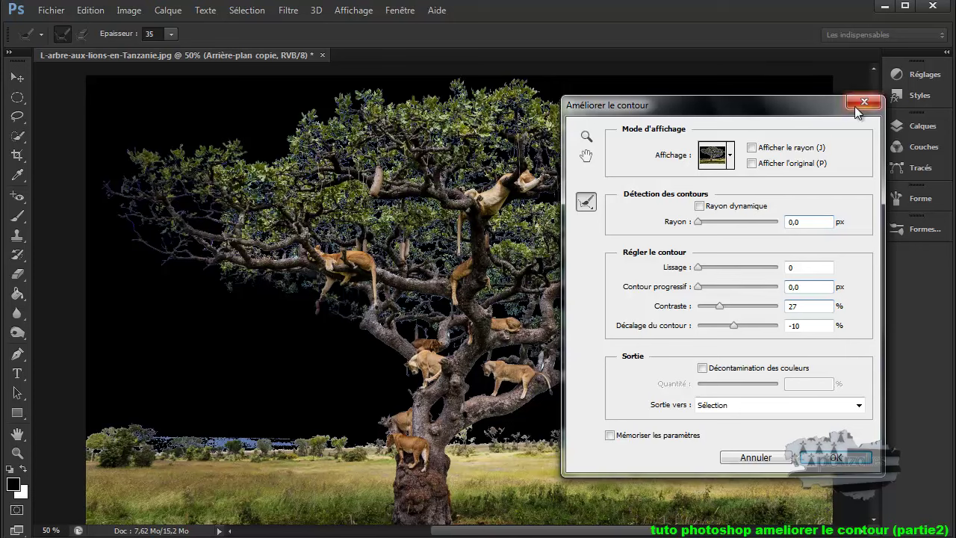
click(834, 458)
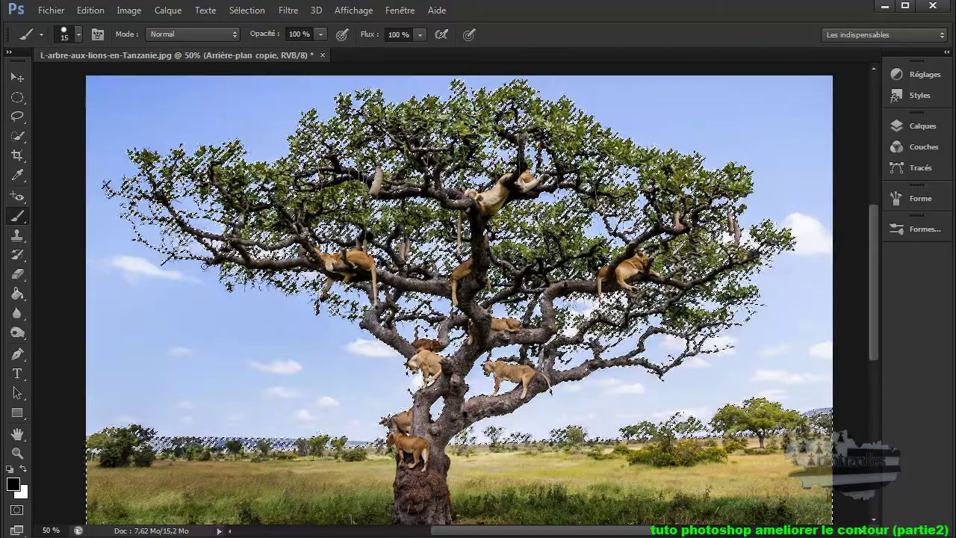
- Add a layer mask from the refined selection to the background copy layer
click(239, 10)
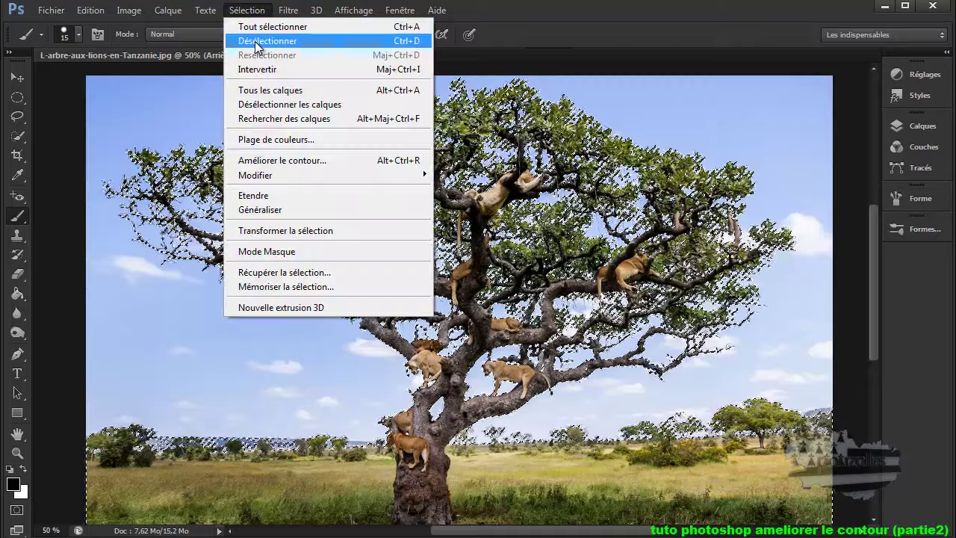
click(904, 472)
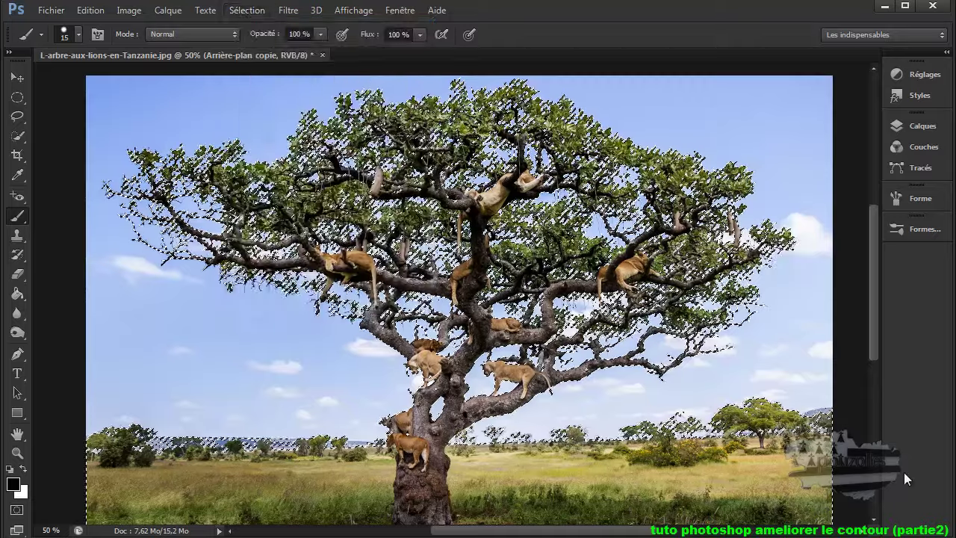
click(922, 127)
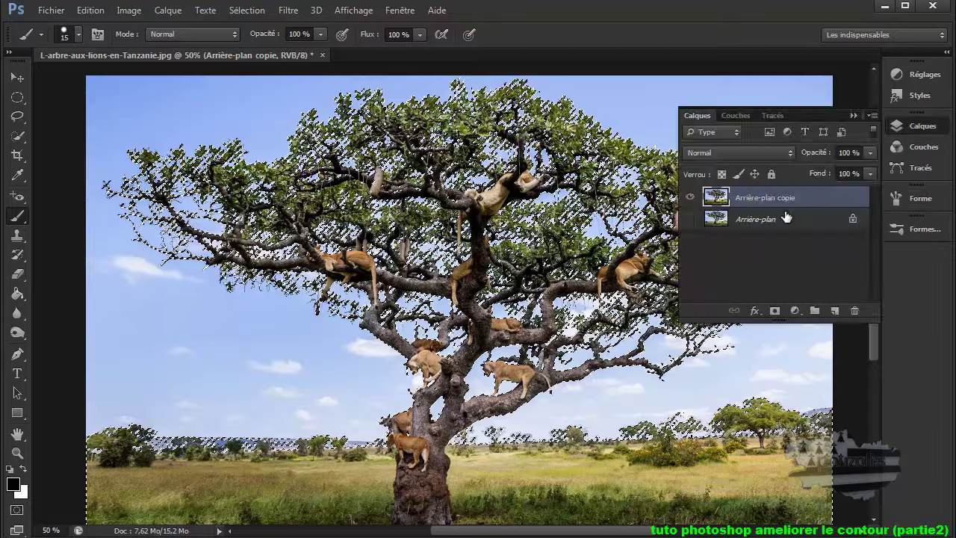
click(775, 312)
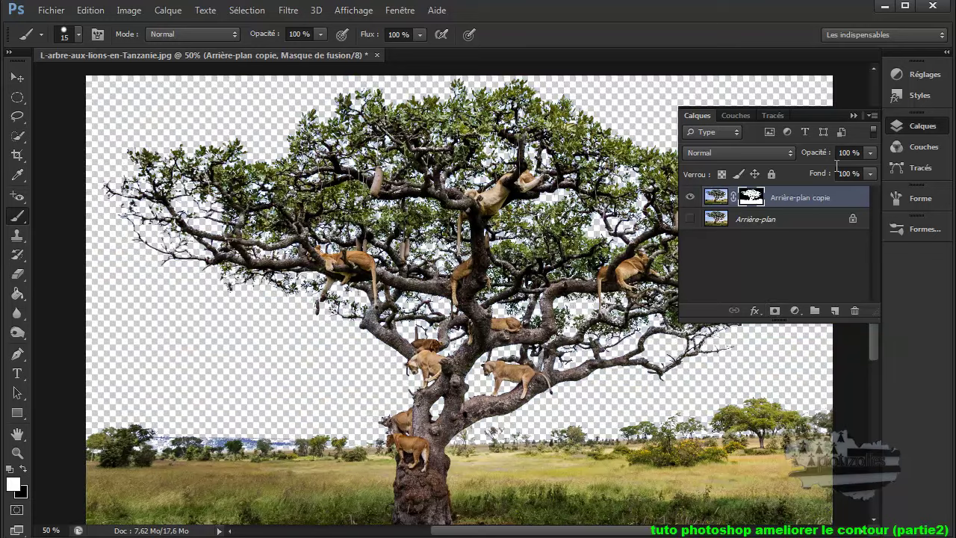
click(852, 116)
- Open the mountain photo 1_81.jpg and place it as a new layer in the tree document
click(62, 9)
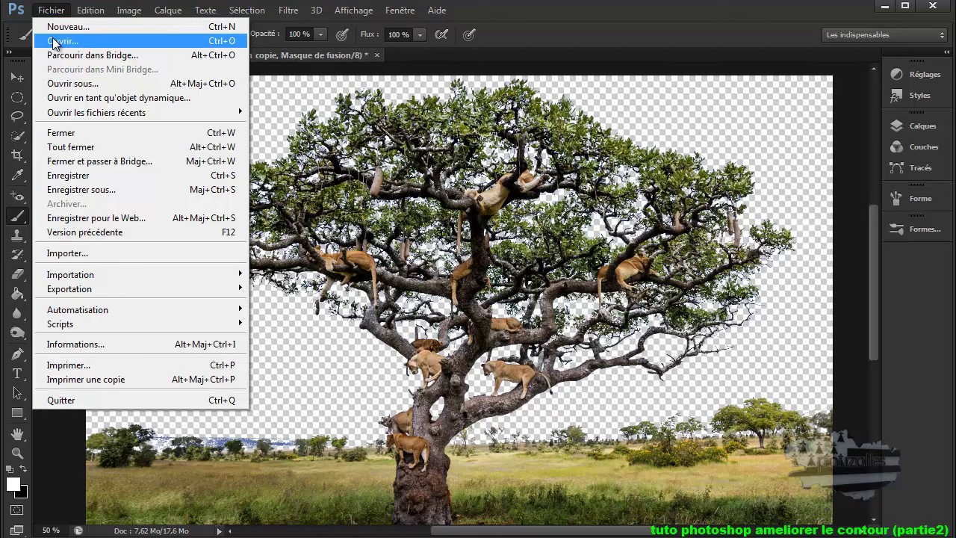
click(54, 40)
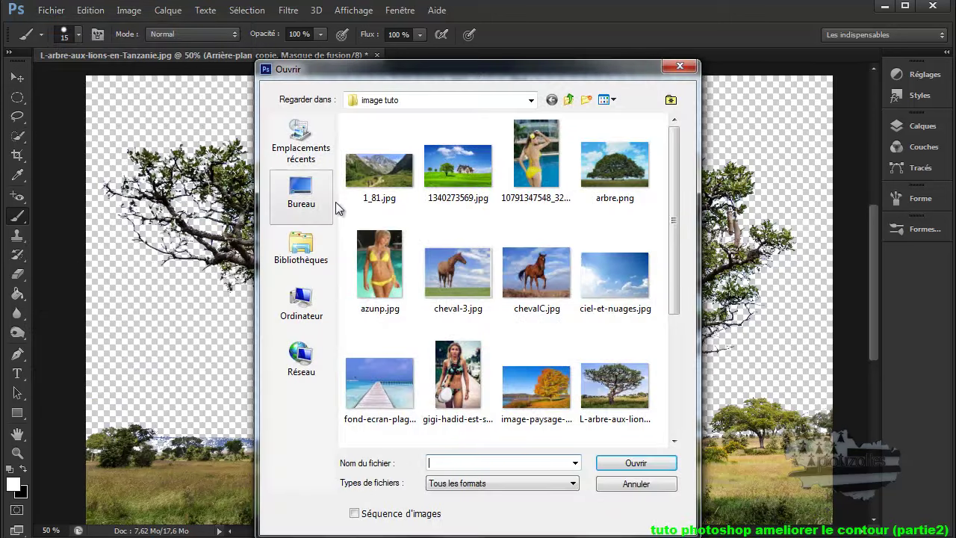
double_click(375, 177)
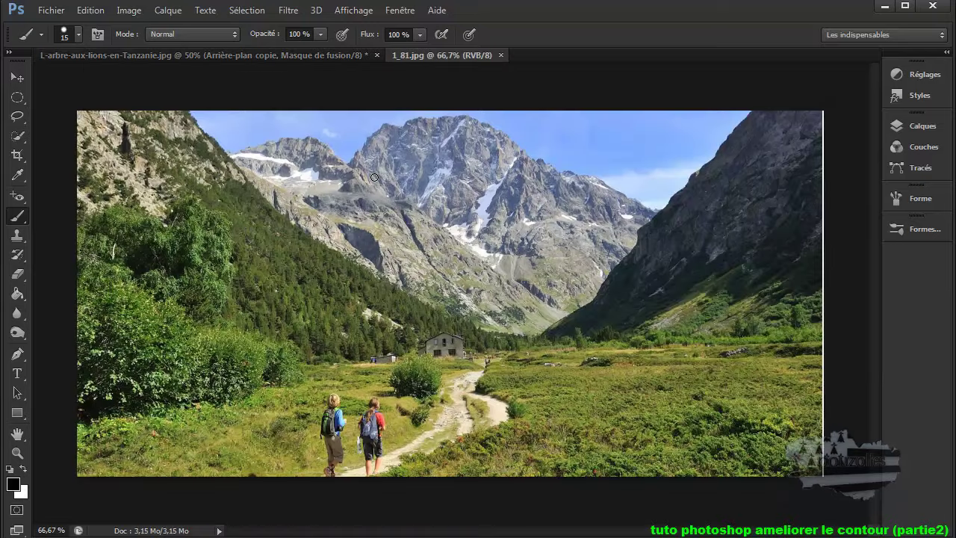
click(16, 77)
mouse_move(314, 239)
mouse_down()
mouse_move(272, 55)
mouse_move(351, 216)
mouse_move(430, 239)
mouse_move(450, 253)
mouse_move(434, 278)
mouse_move(450, 284)
mouse_up()
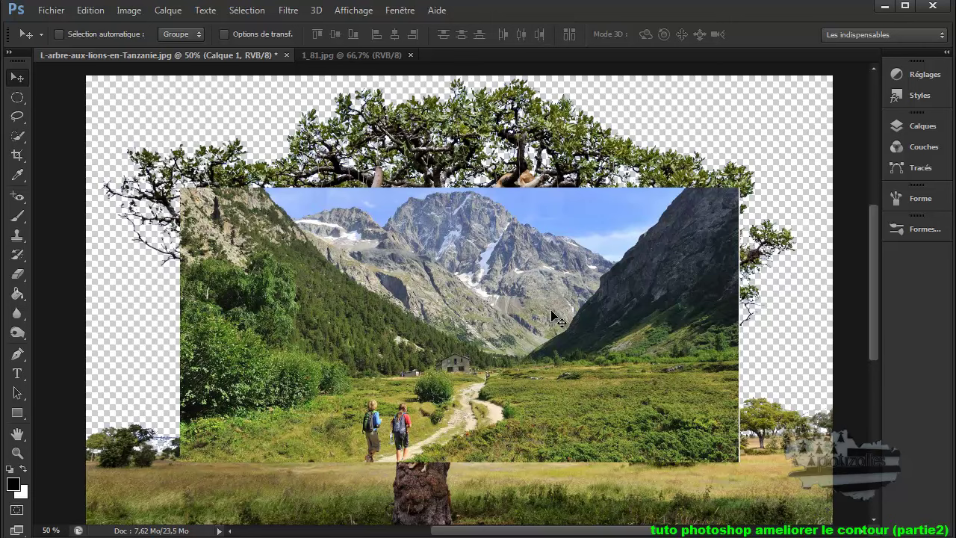
- Turn on transform controls and scale the mountain layer from its upper-right corner to 103.40% width and 101.90% height
alt+click(511, 313)
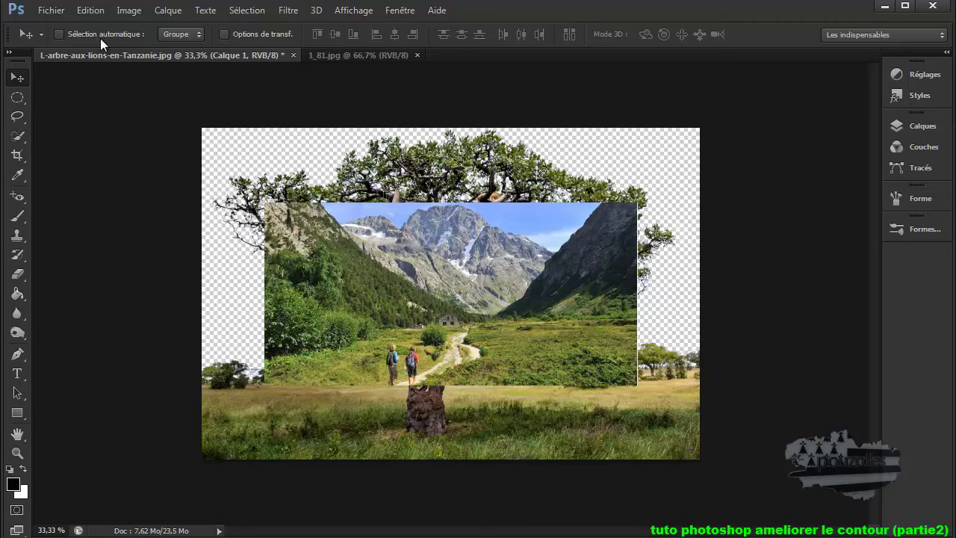
click(221, 32)
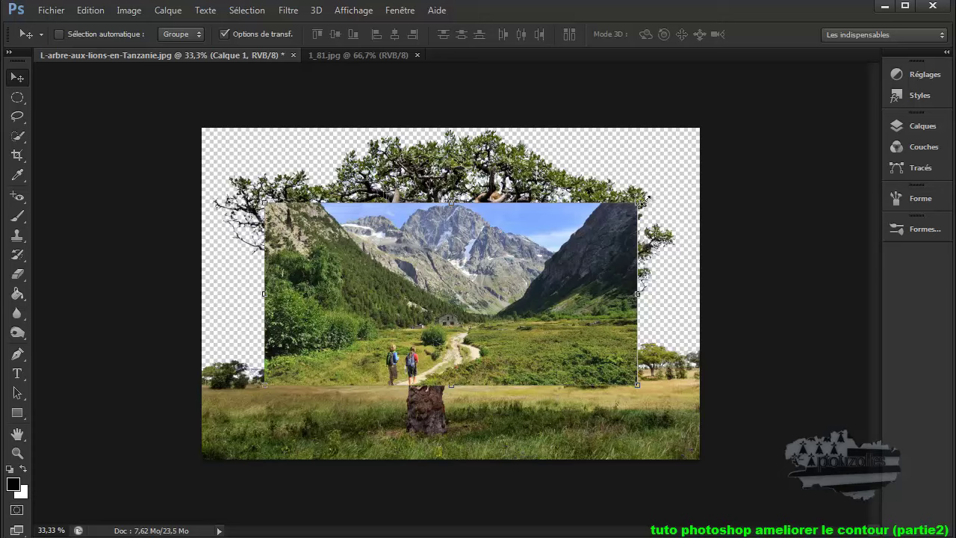
scroll(644, 200, up, 2)
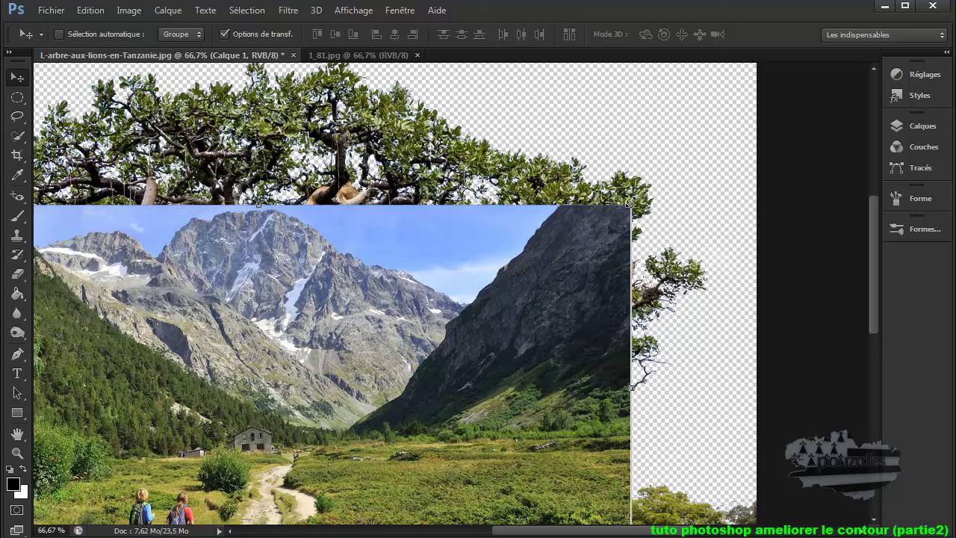
drag(631, 203, 656, 199)
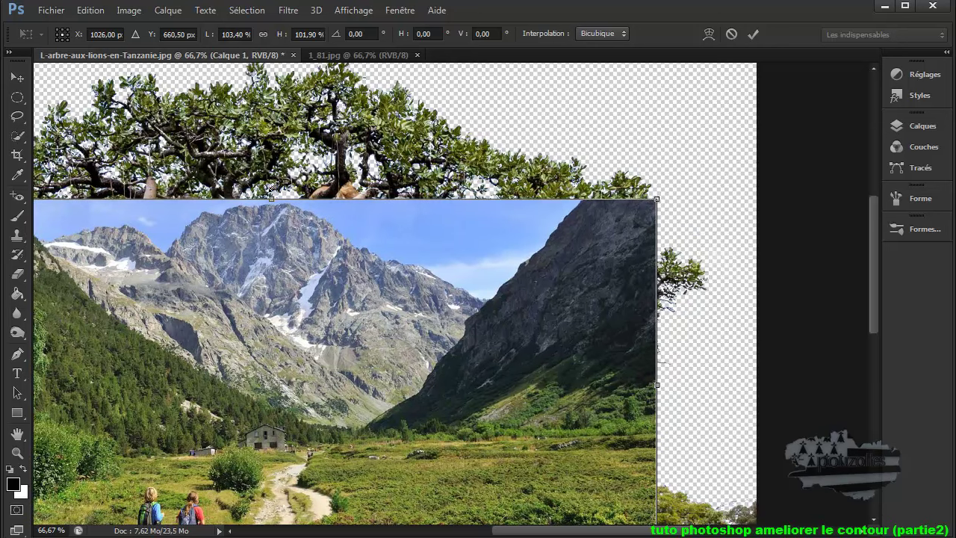
- Try stretching the mountain layer upward to 109.93% height, and undo the stretch
drag(267, 183, 265, 168)
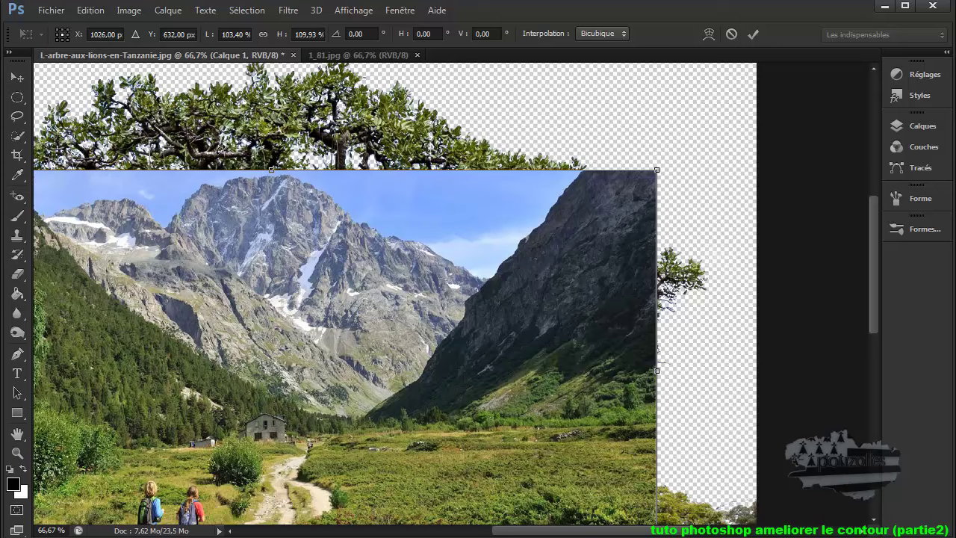
click(90, 10)
click(88, 25)
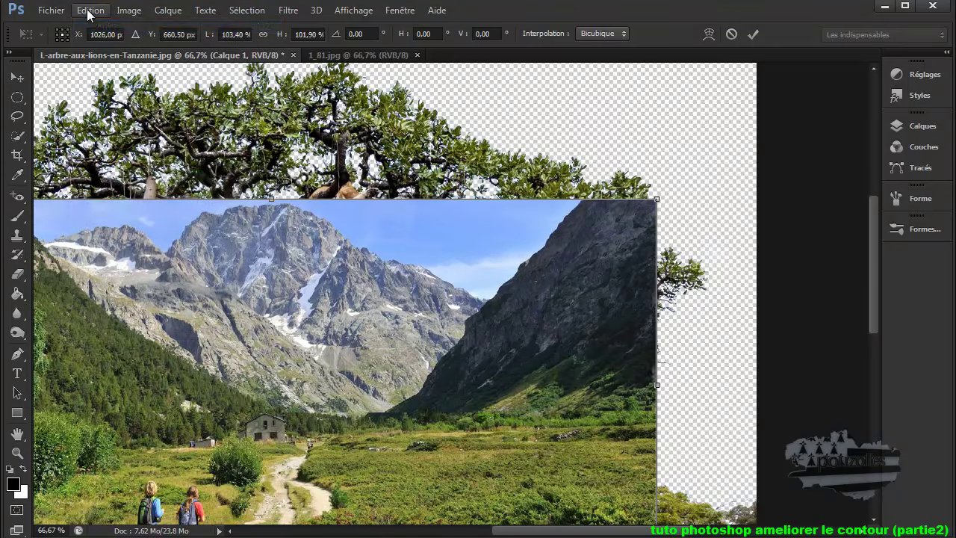
click(90, 11)
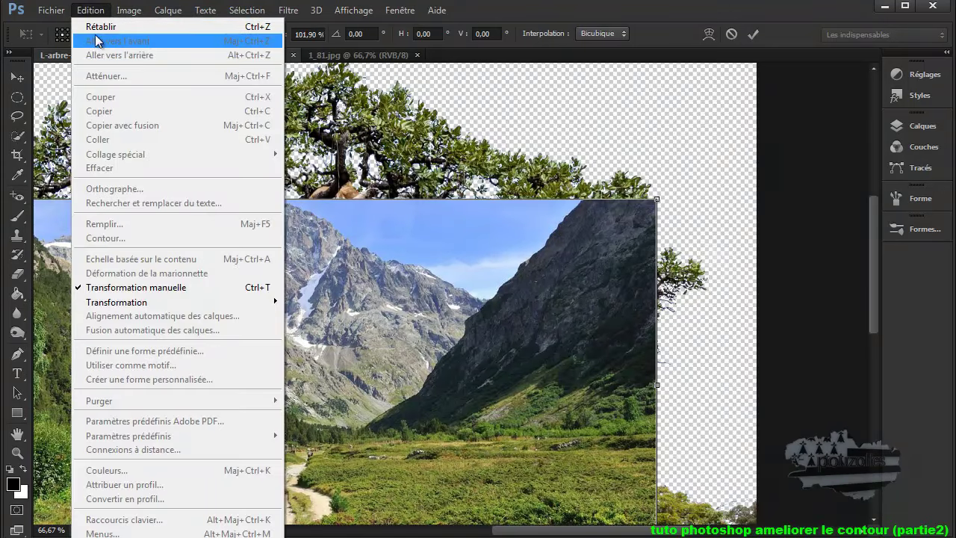
click(91, 12)
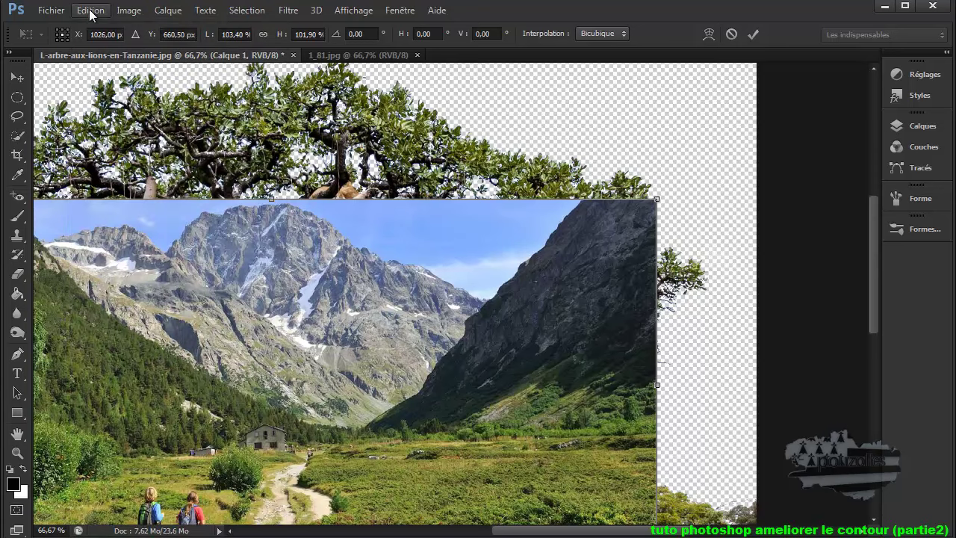
- Enlarge the mountain layer to 141.56% width and 181.22% height over most of the canvas, and apply the transformation
alt+click(362, 245)
alt+click(386, 243)
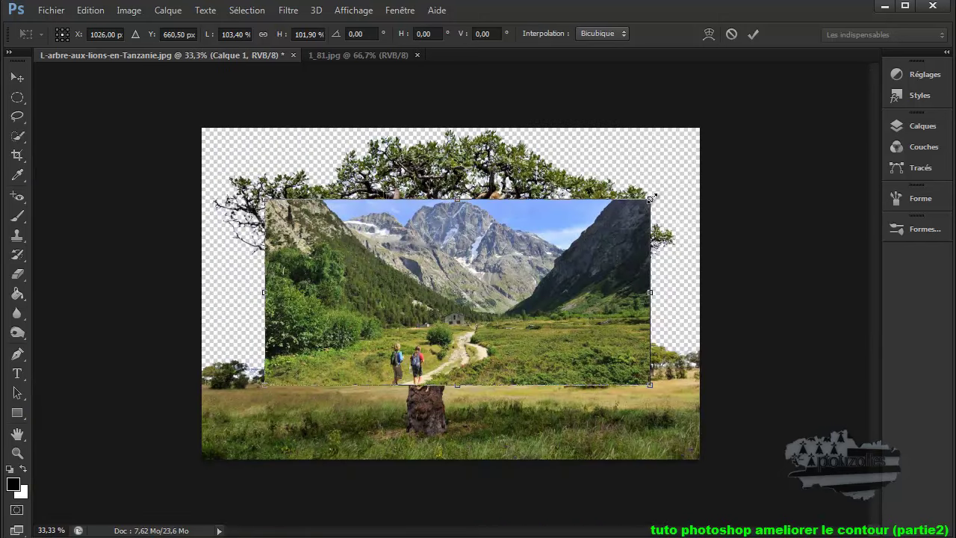
drag(652, 198, 739, 231)
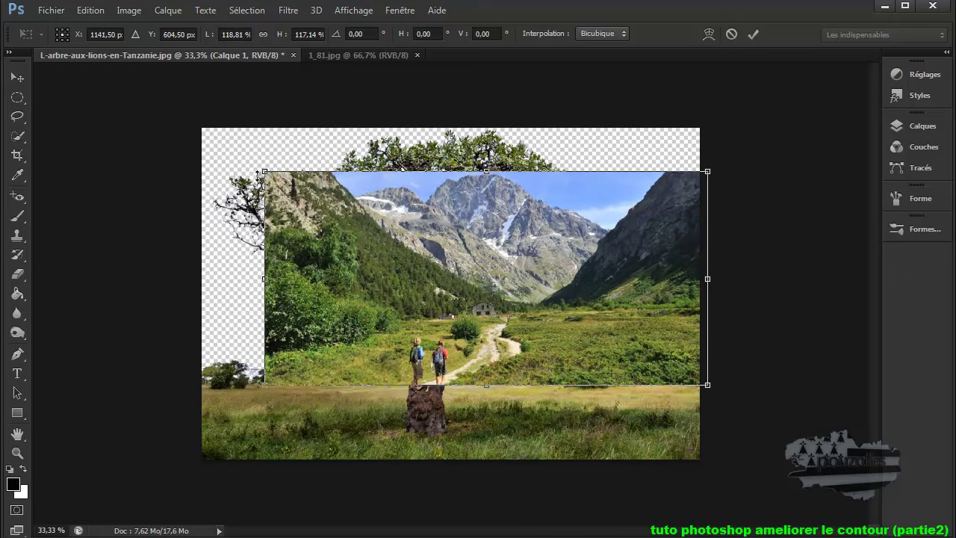
drag(253, 166, 183, 115)
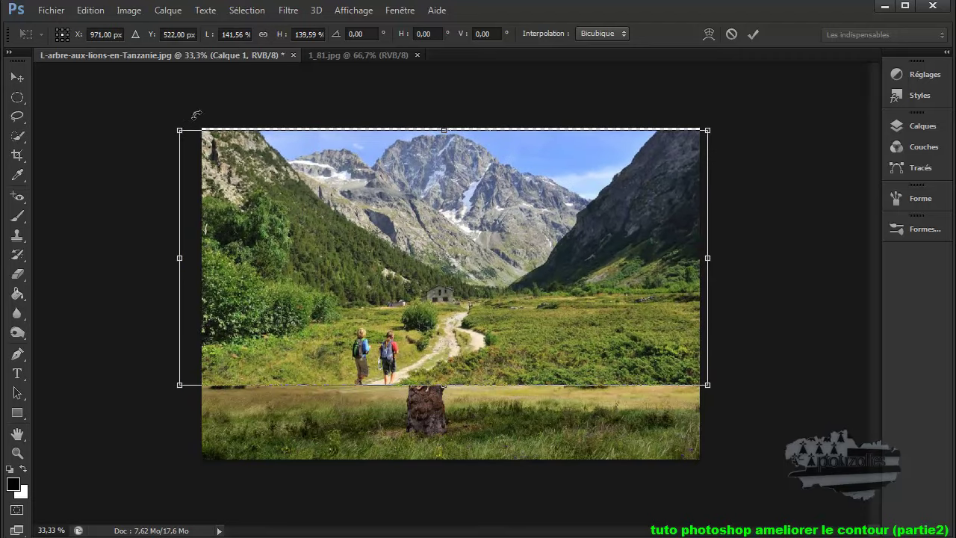
drag(447, 128, 444, 118)
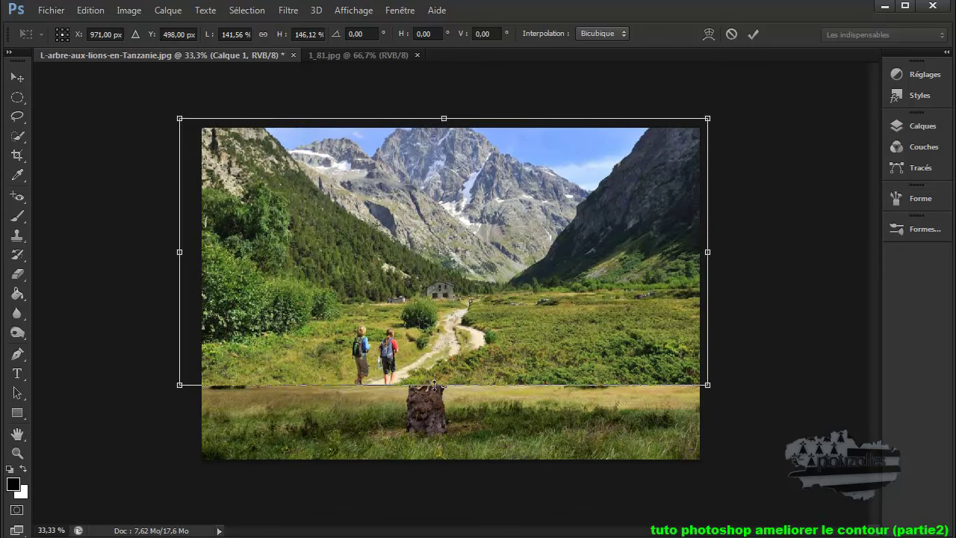
drag(441, 385, 441, 447)
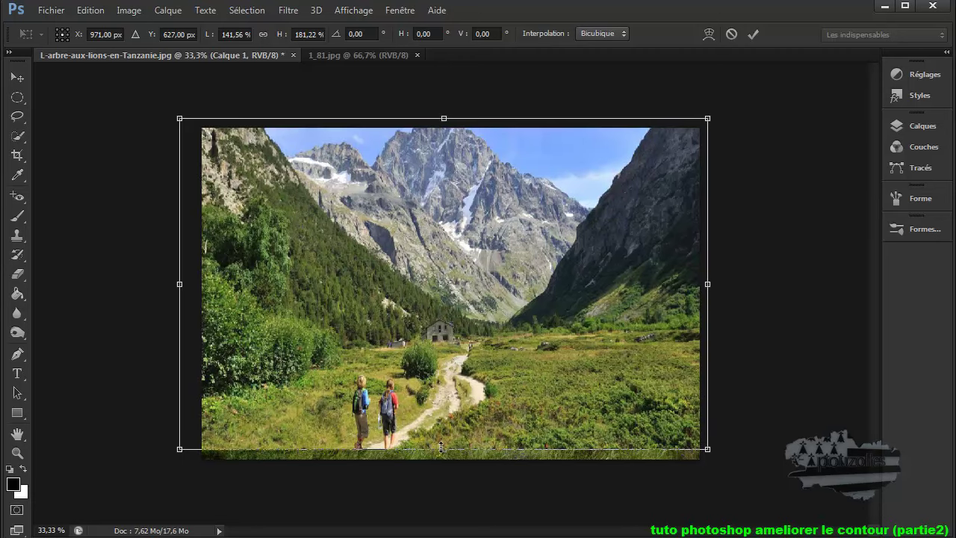
click(917, 127)
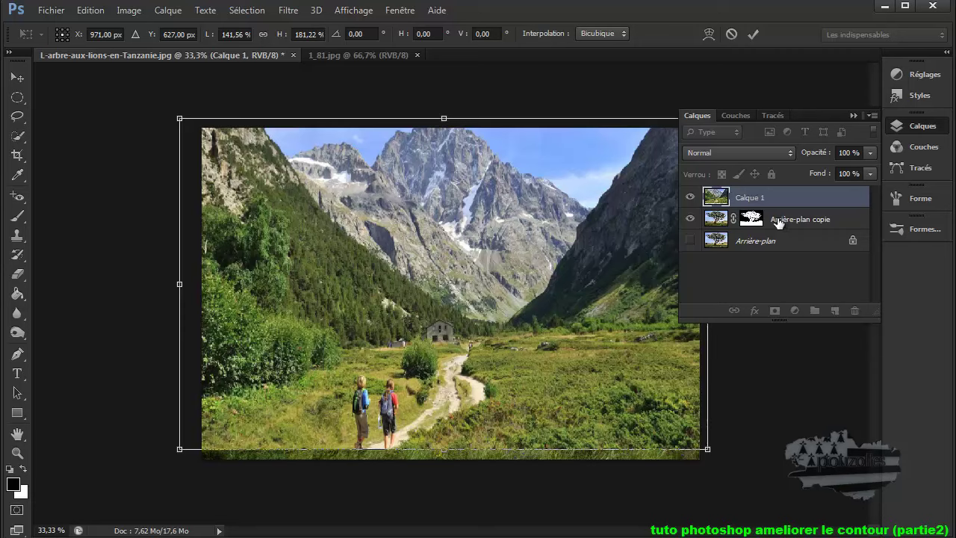
click(753, 34)
- Place the mountain layer beneath the masked background copy layer and turn off the transform controls
drag(717, 197, 723, 228)
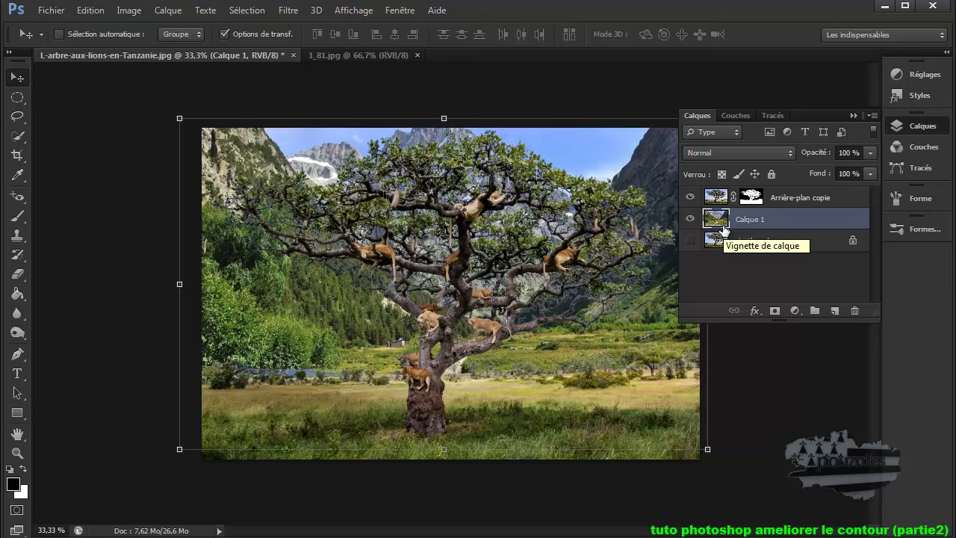
click(852, 116)
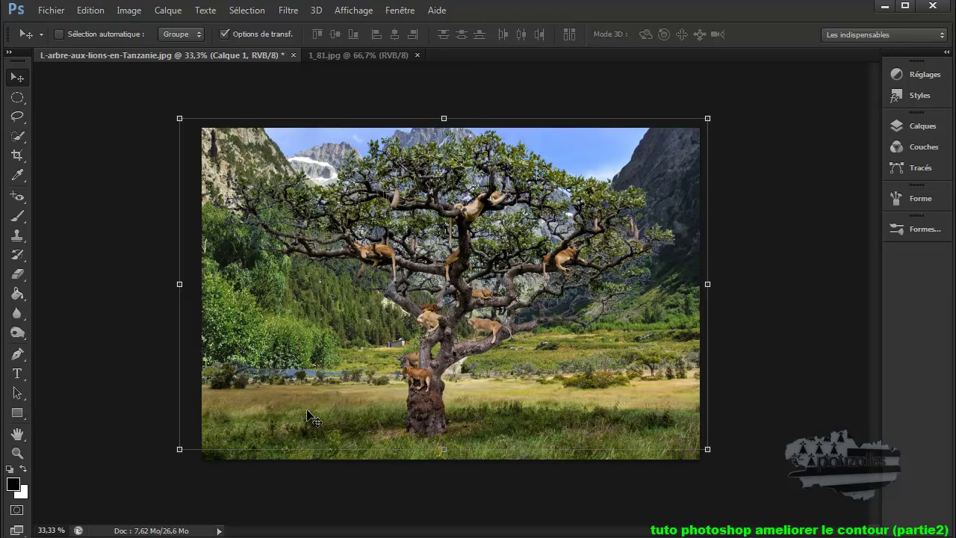
click(223, 33)
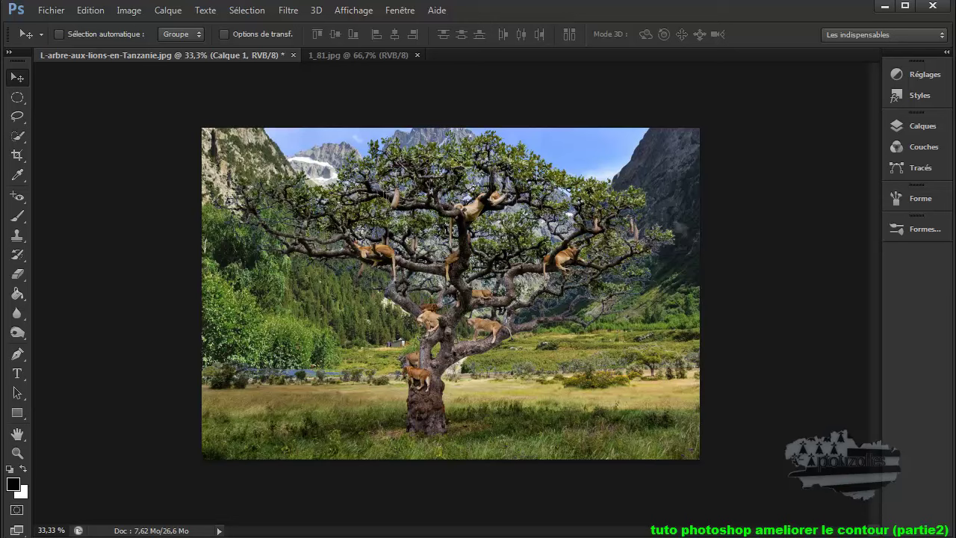
- Try a Color Range selection on the background copy layer with tolerance 63, sampling the sky and adding colours from the mountain slope
click(244, 12)
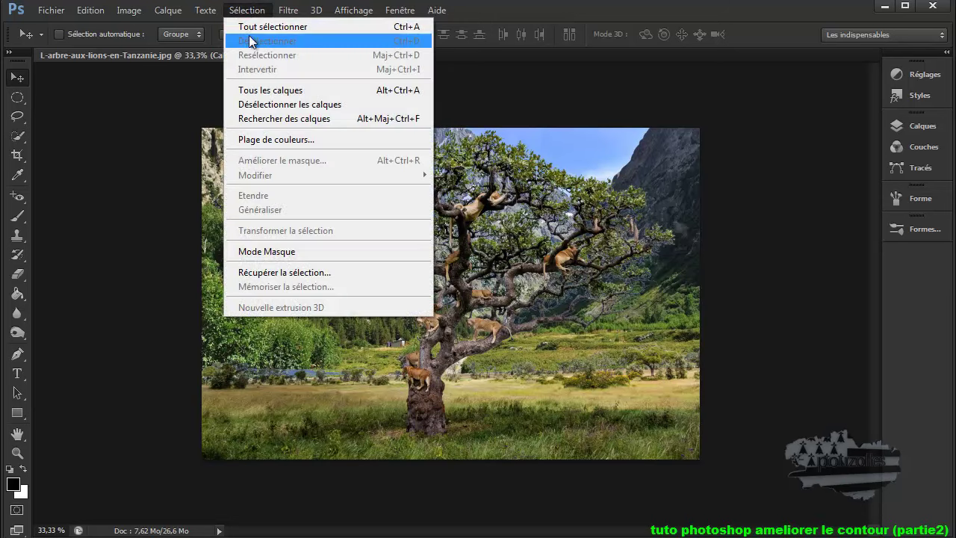
click(924, 127)
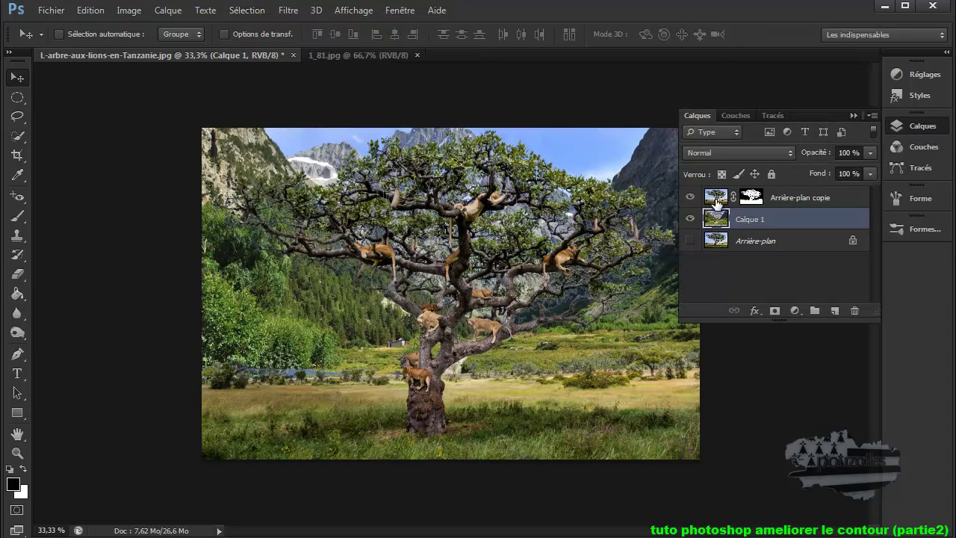
click(715, 198)
click(250, 13)
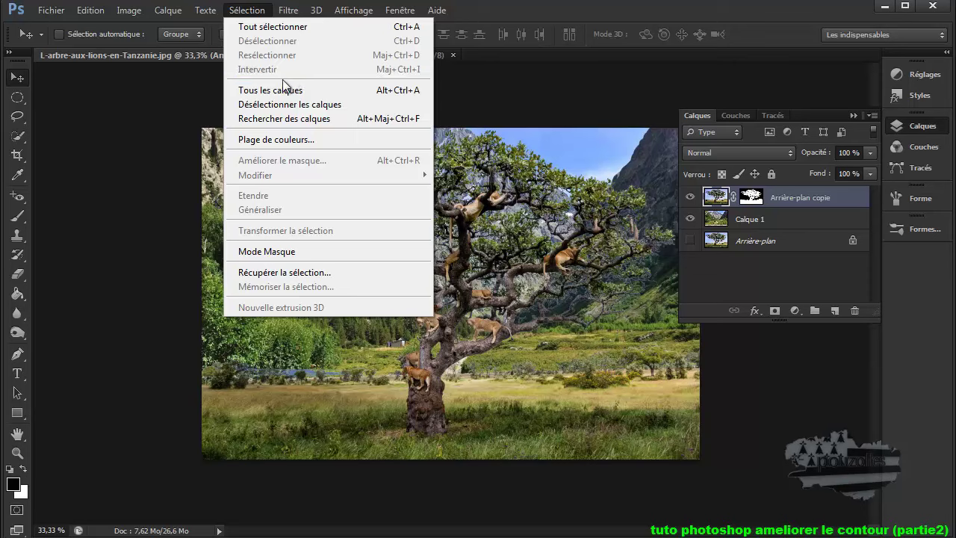
click(276, 141)
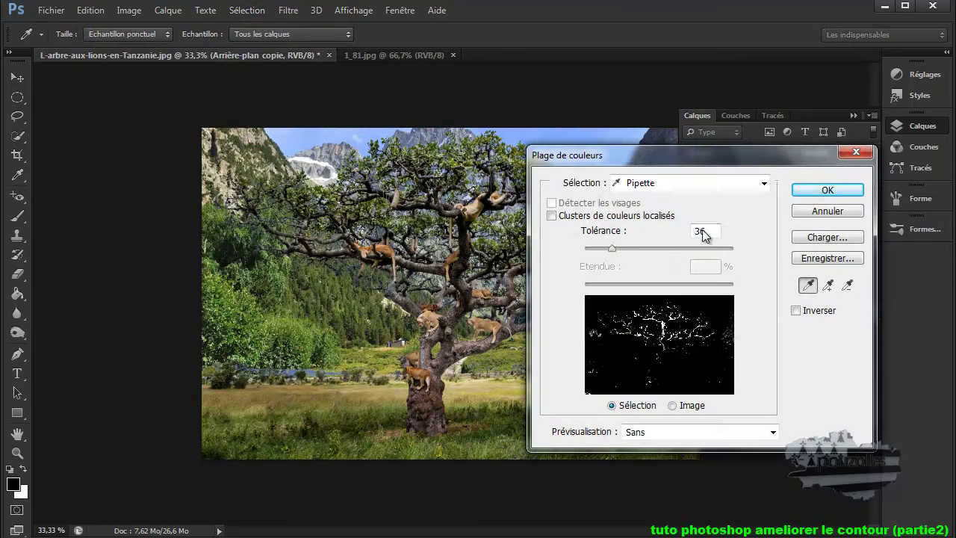
click(622, 247)
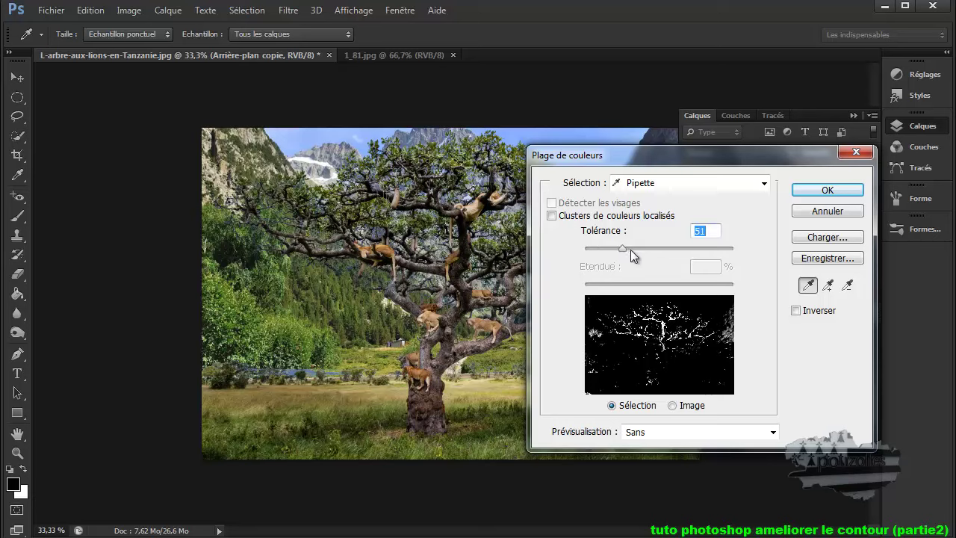
click(631, 249)
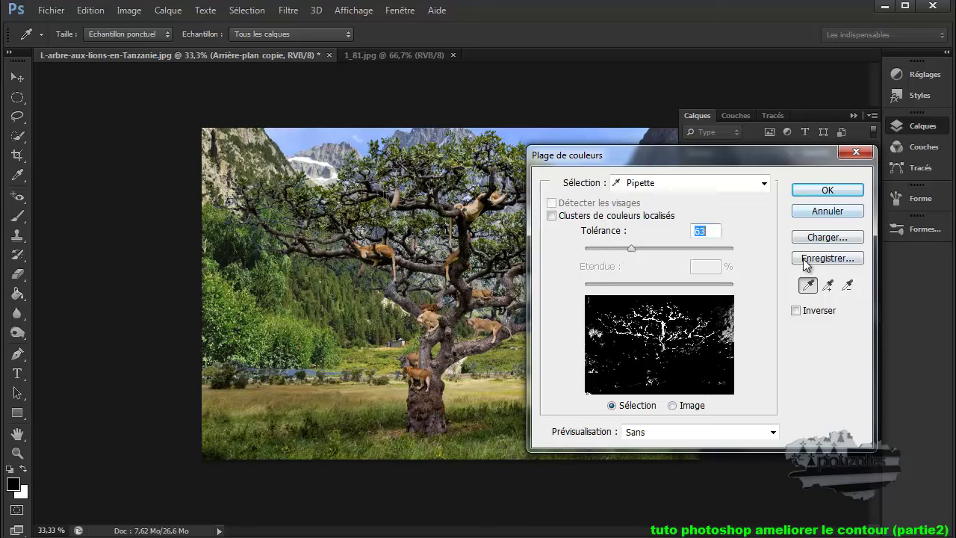
click(287, 136)
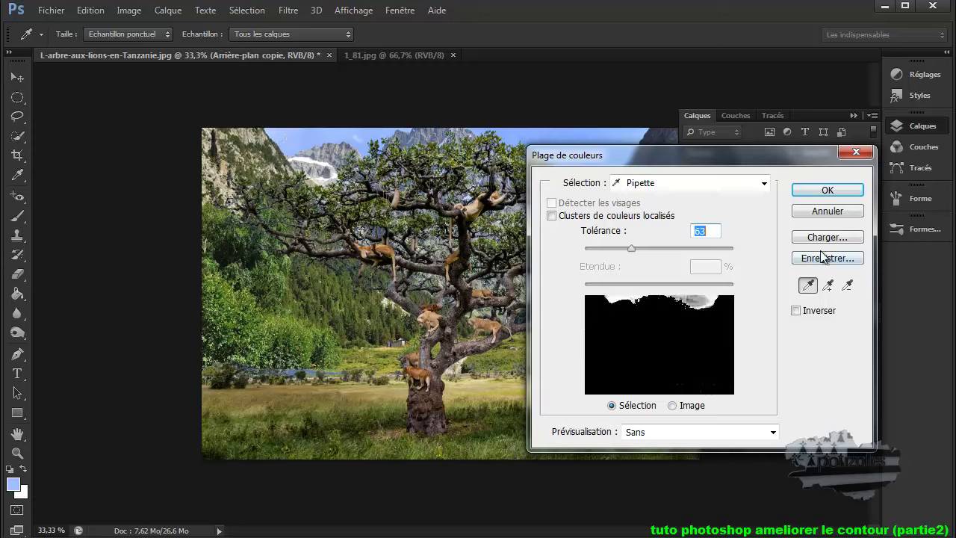
click(827, 285)
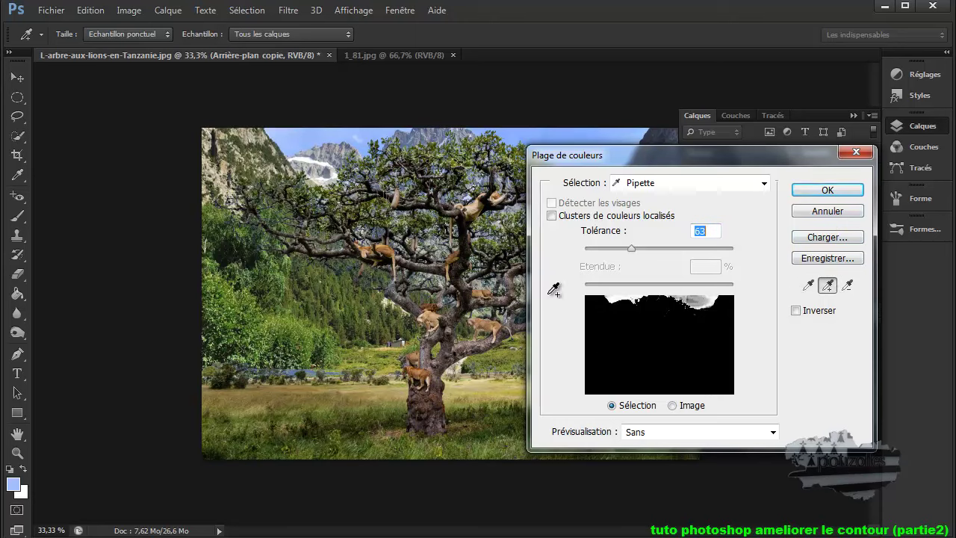
mouse_move(246, 138)
mouse_down()
mouse_move(218, 203)
mouse_move(222, 253)
mouse_up()
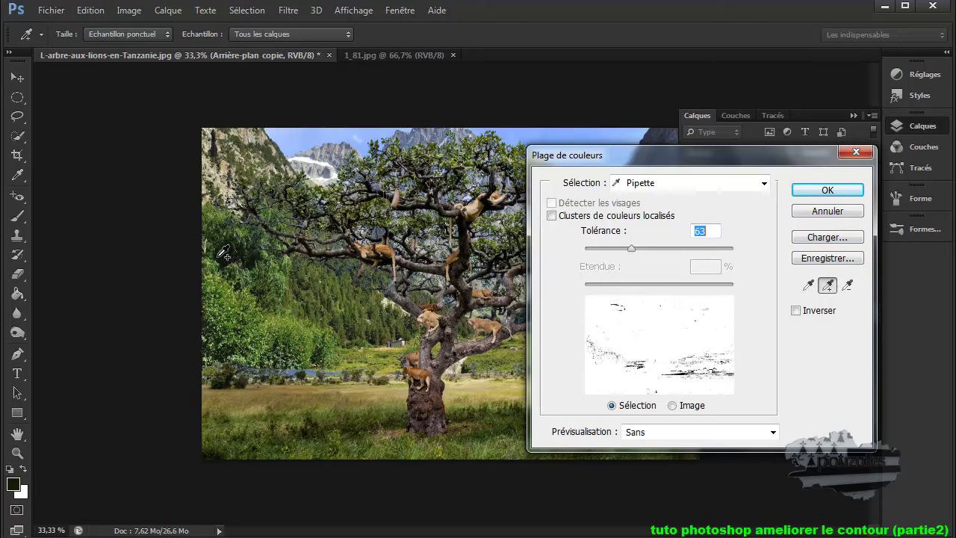
click(865, 155)
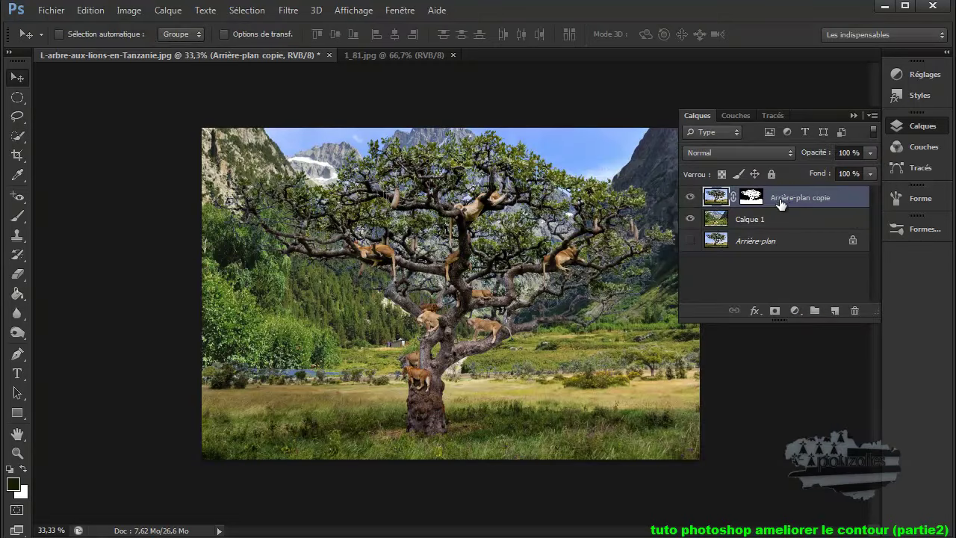
- Hide the mountain layer and try a Color Range selection at tolerance 36, sampling the transparent area above the tree
click(690, 219)
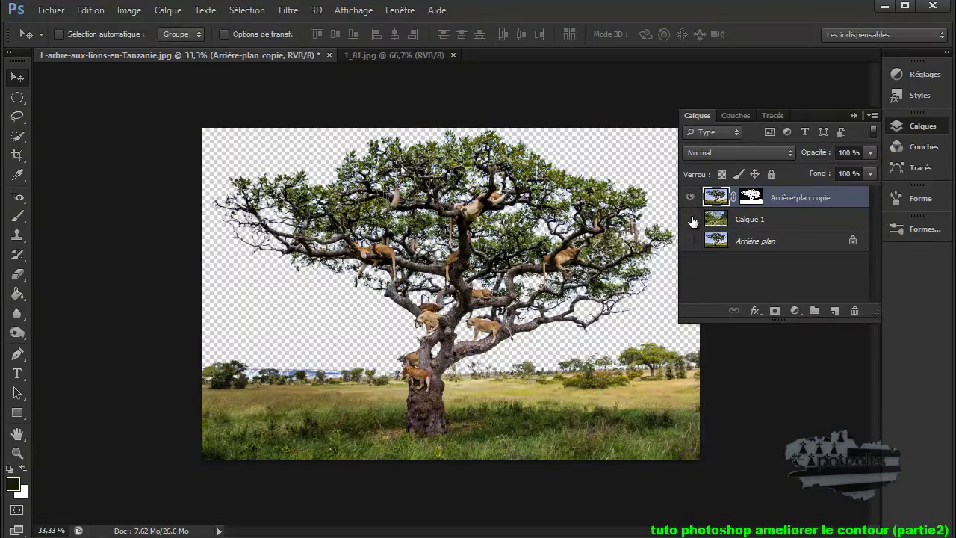
click(246, 10)
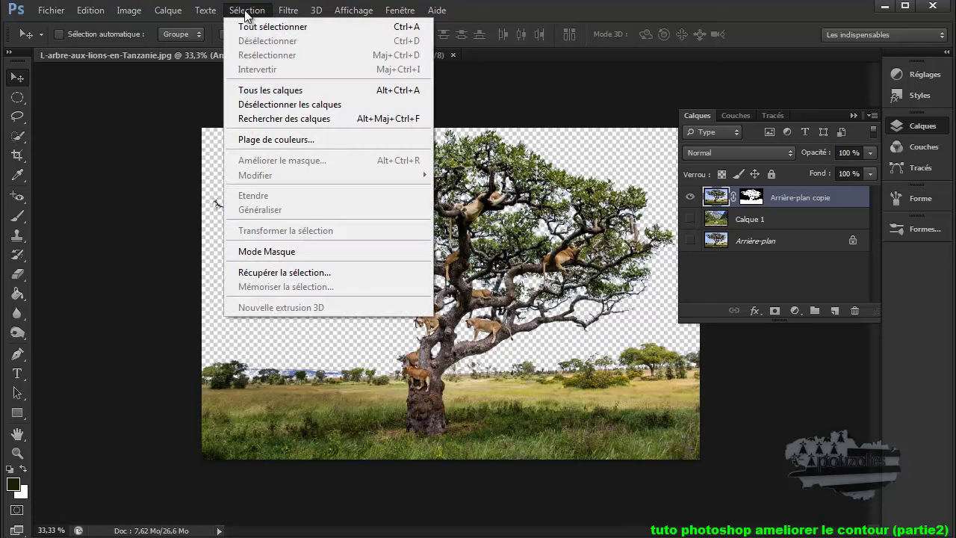
click(266, 139)
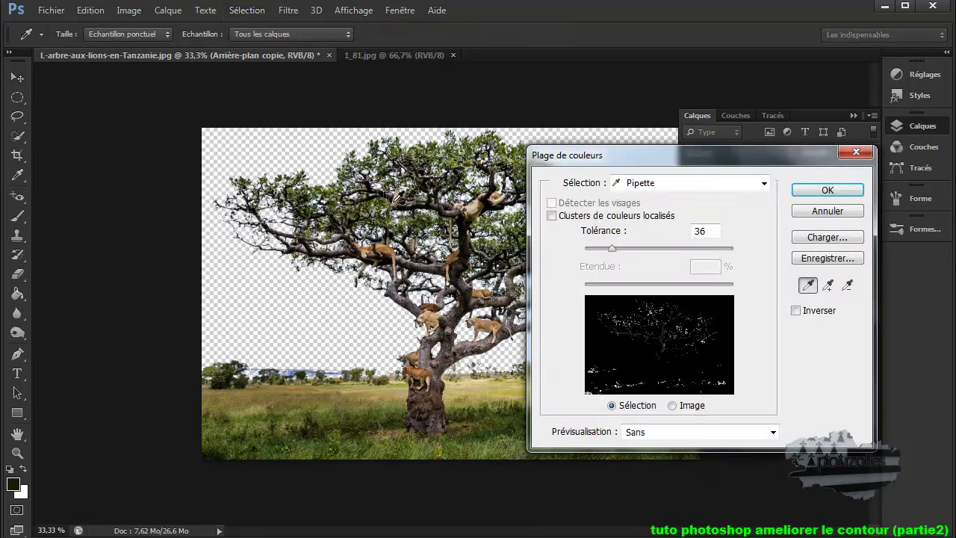
click(221, 141)
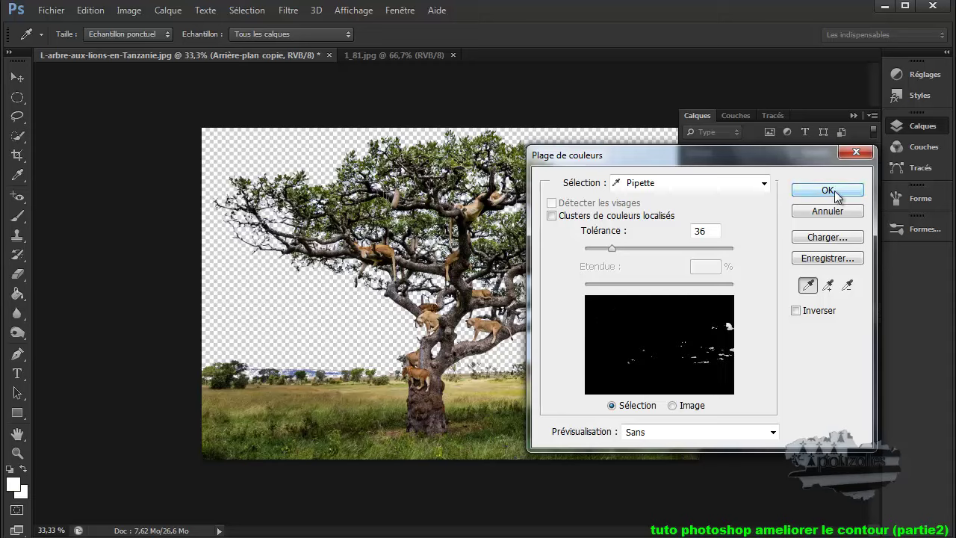
click(859, 149)
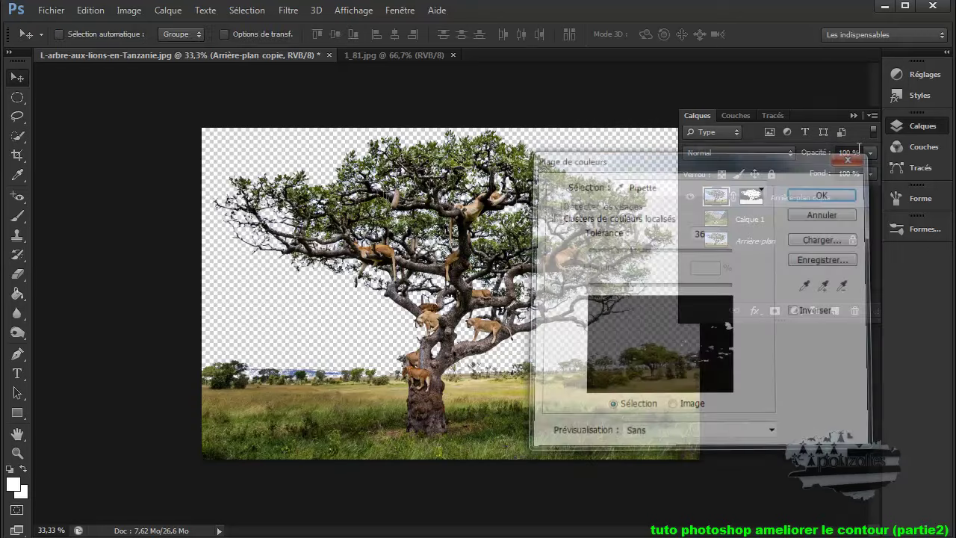
- Try to delete the background copy's layer mask, cancel the deletion, and show the mountain layer again
click(753, 197)
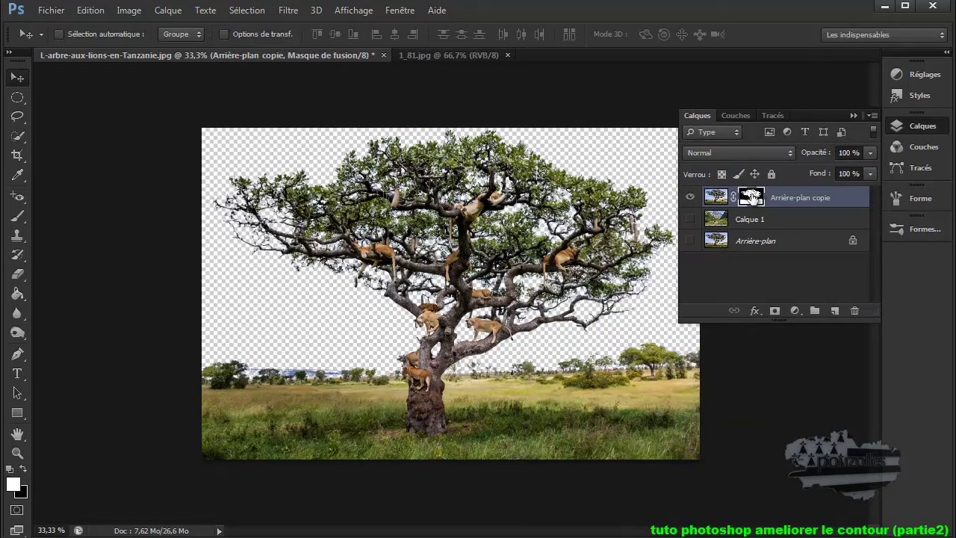
drag(750, 196, 855, 311)
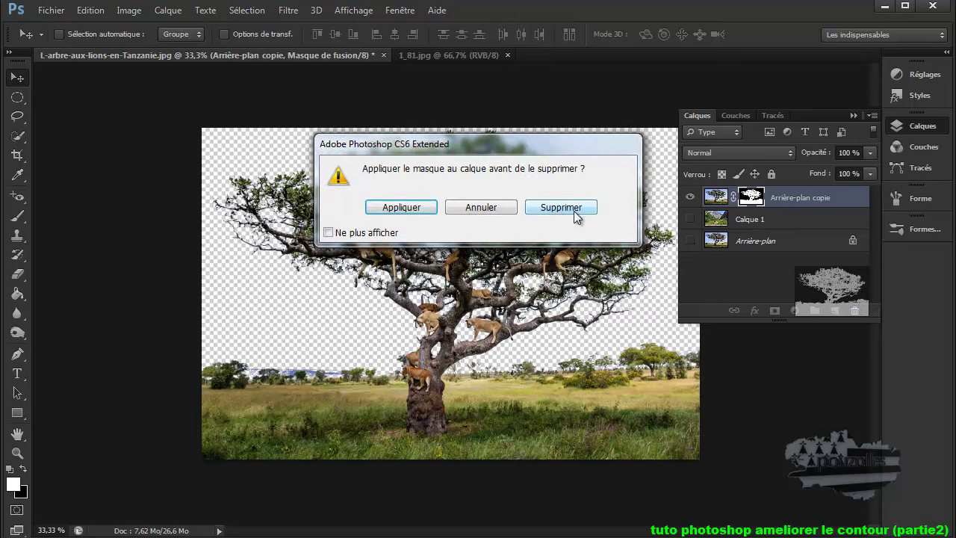
click(484, 208)
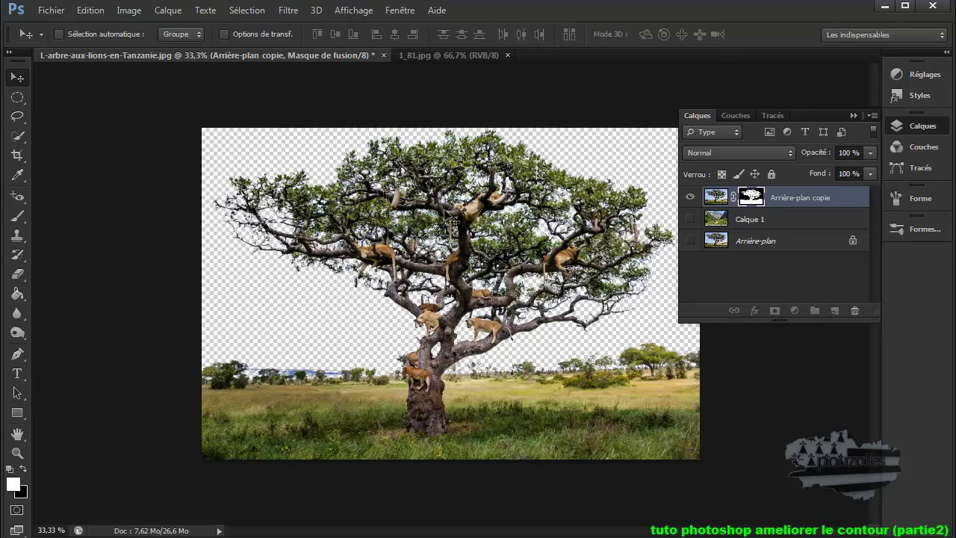
click(689, 219)
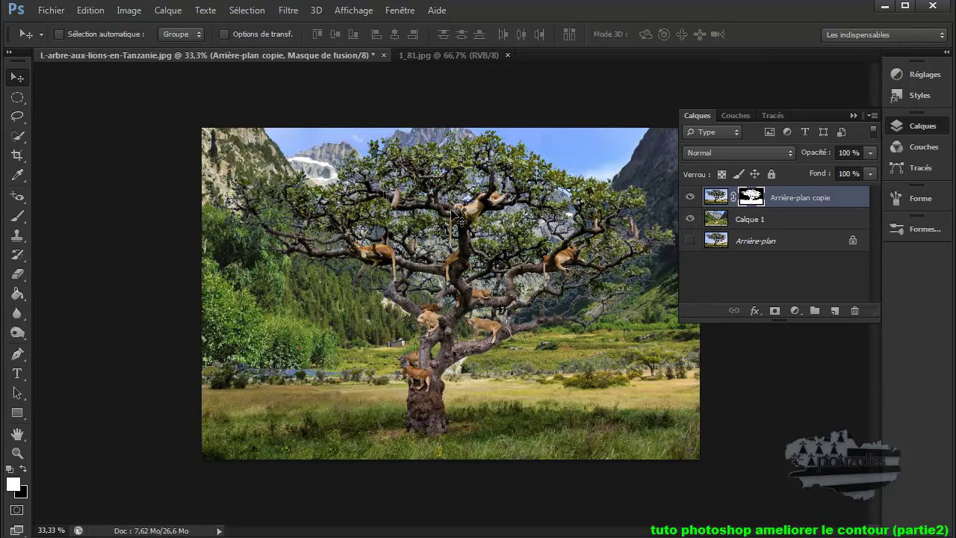
- Try another Color Range selection with the tolerance raised to 79, and close it without applying
click(247, 10)
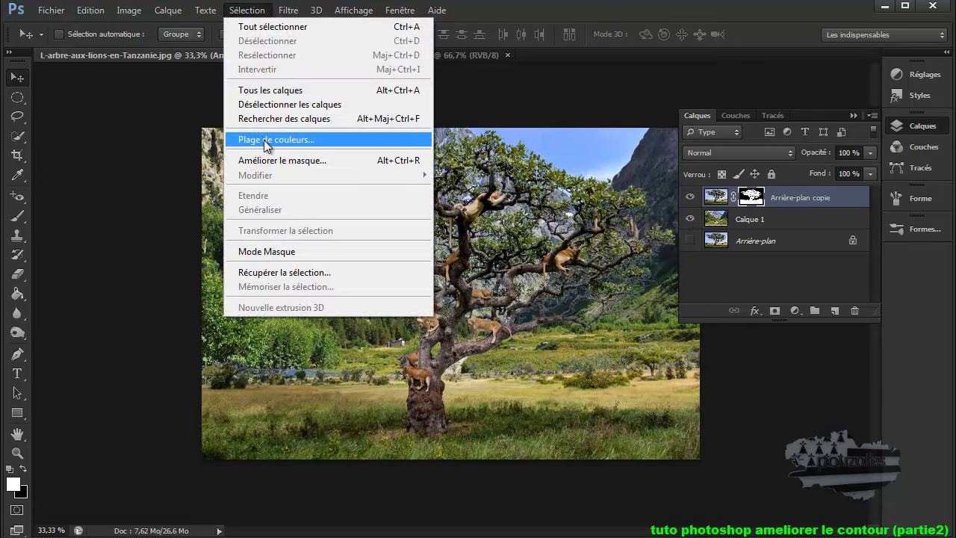
click(271, 199)
drag(621, 247, 643, 250)
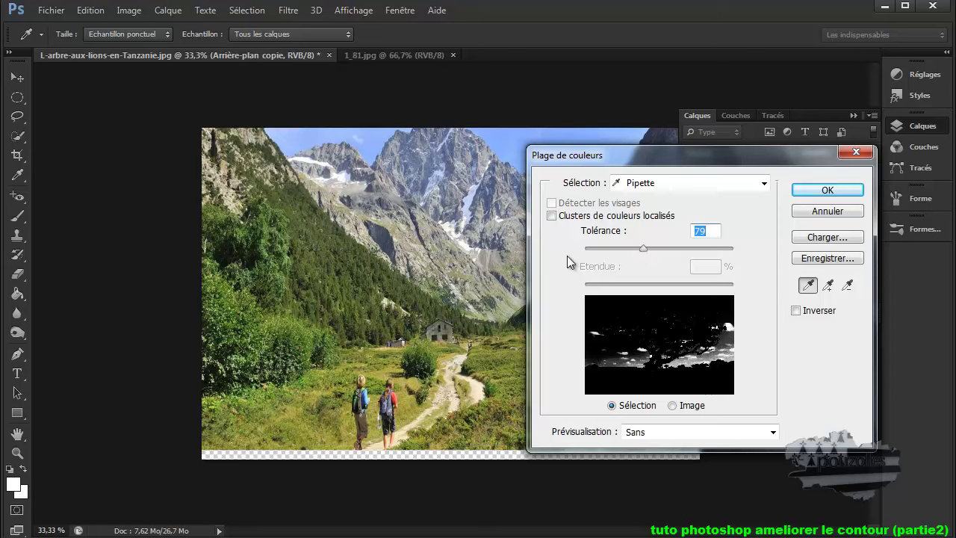
click(851, 153)
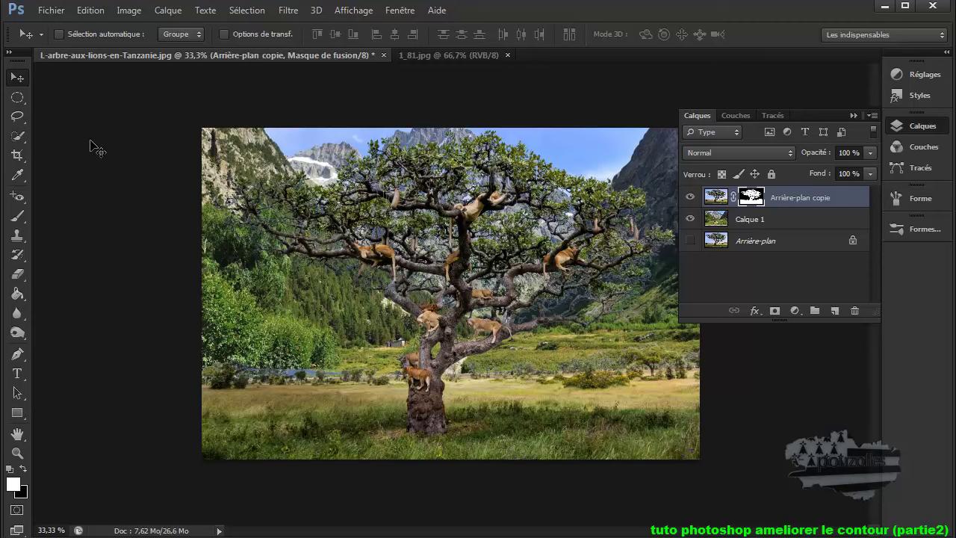
- Measure a span across the sky and a short one in the tree's foliage with the Ruler tool
click(24, 175)
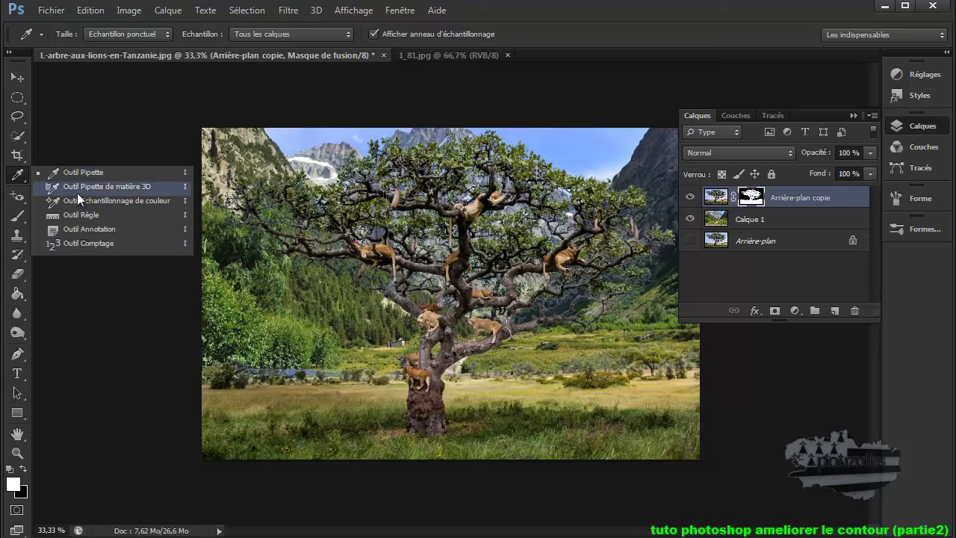
click(74, 215)
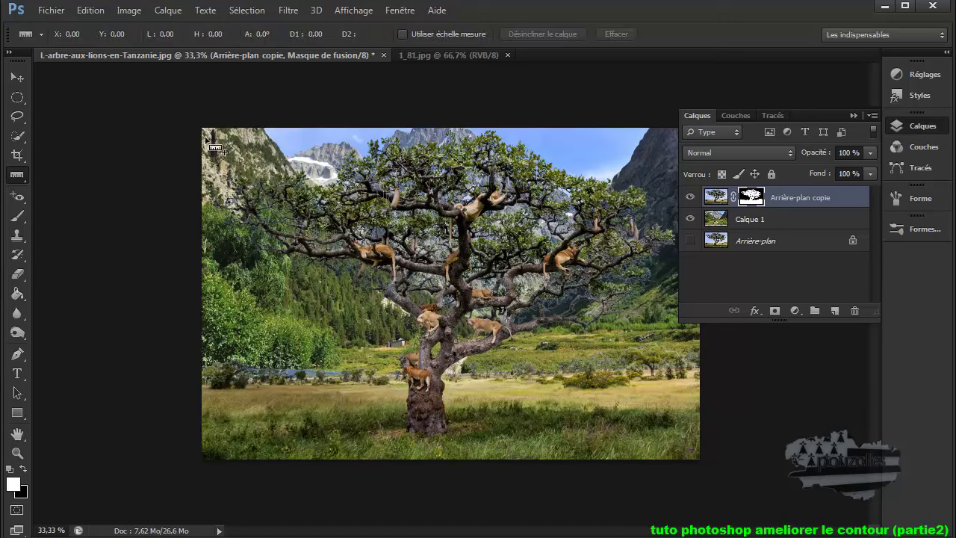
drag(280, 136, 375, 134)
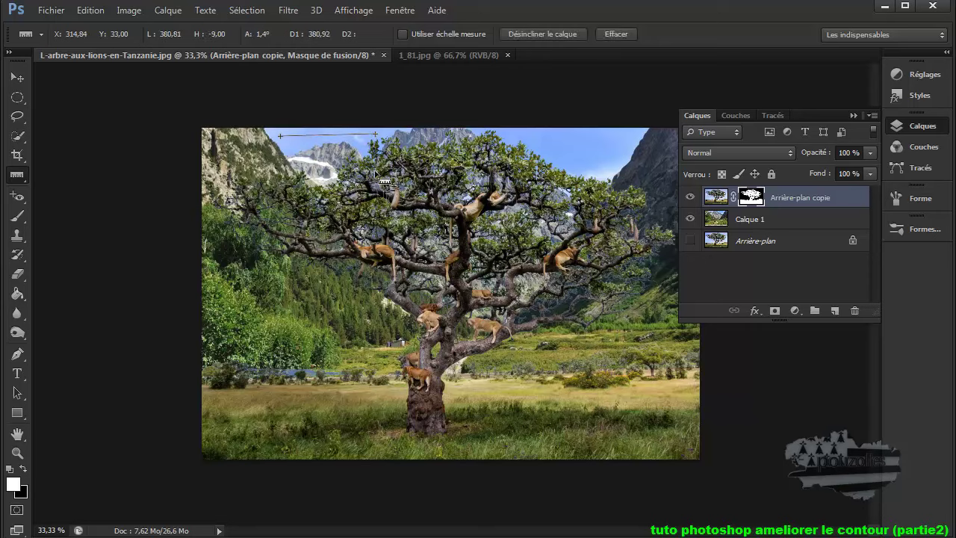
drag(369, 189, 347, 193)
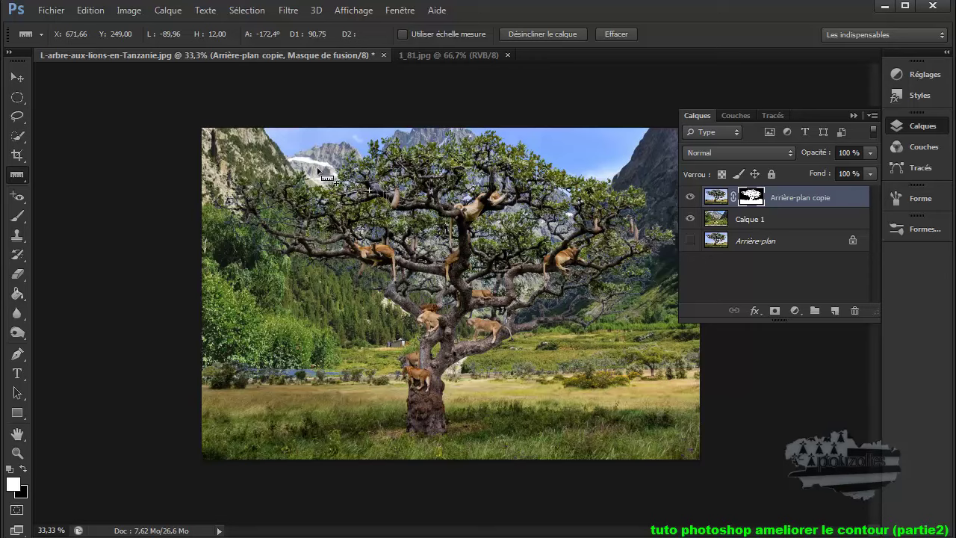
- Measure a short span across the sky above the snowy peak with the Ruler, and switch back to the Eyedropper tool
drag(284, 140, 337, 137)
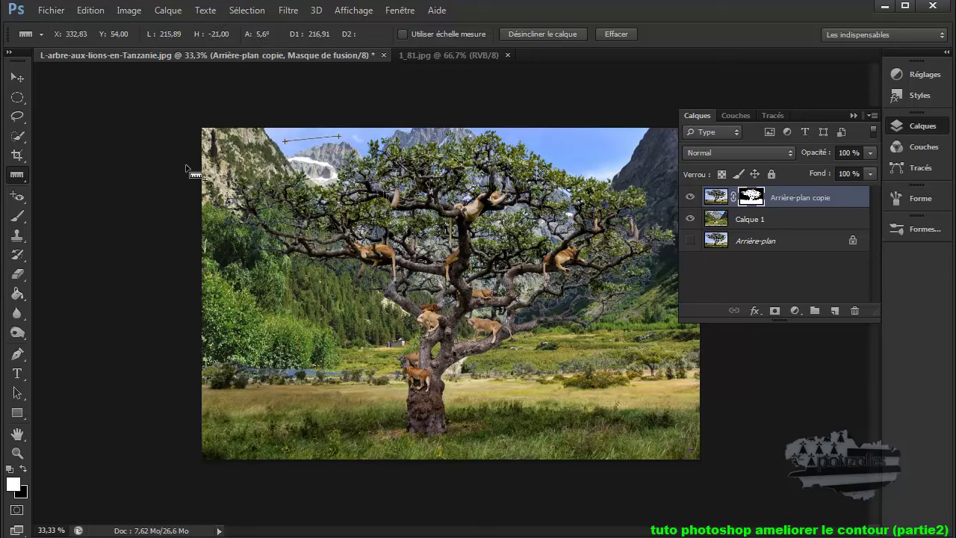
right_click(17, 176)
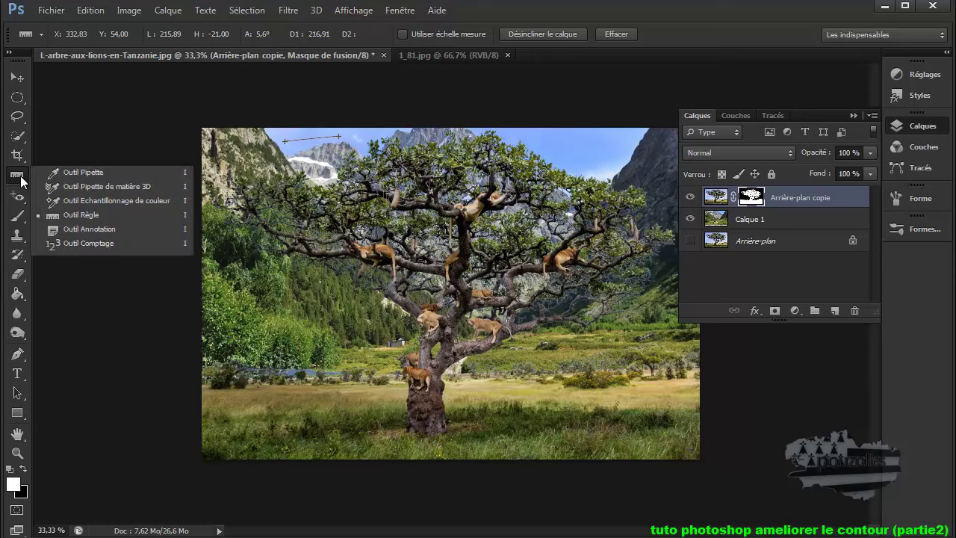
click(71, 173)
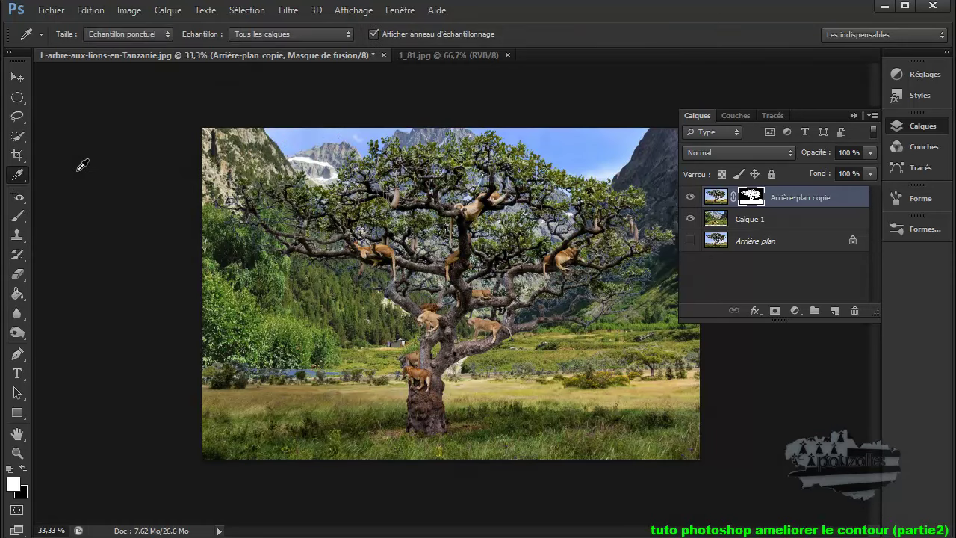
- Activate the standard Brush tool, collapse the layer list, and open the brush tip shape settings
click(21, 216)
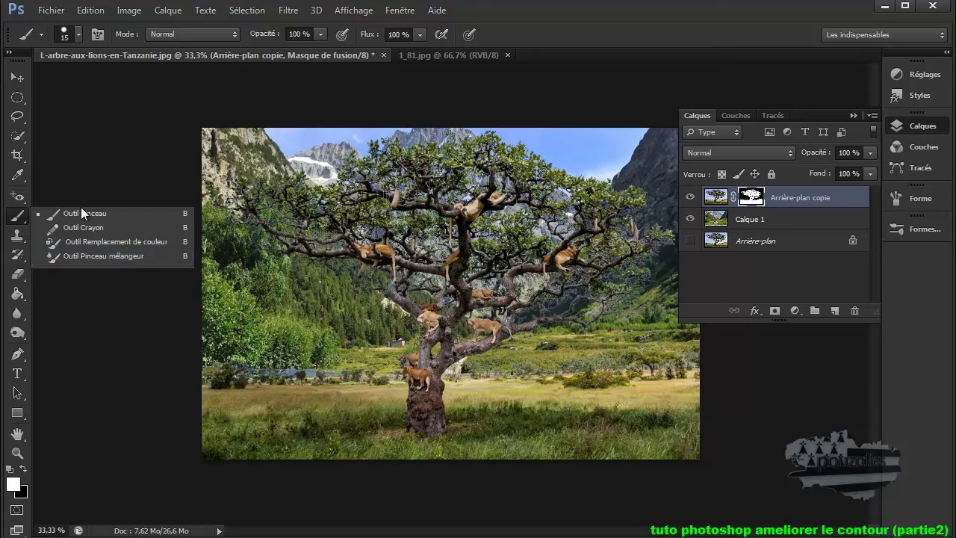
click(98, 173)
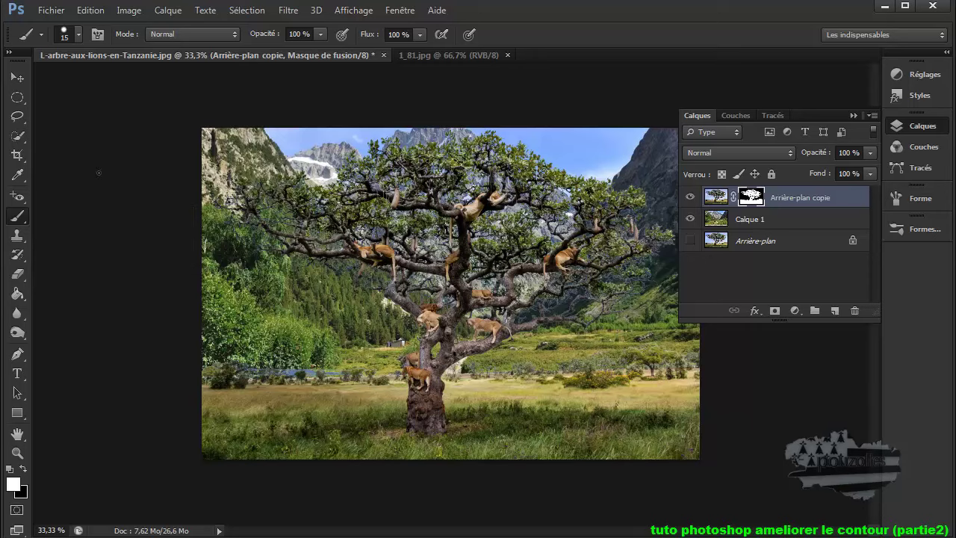
click(852, 116)
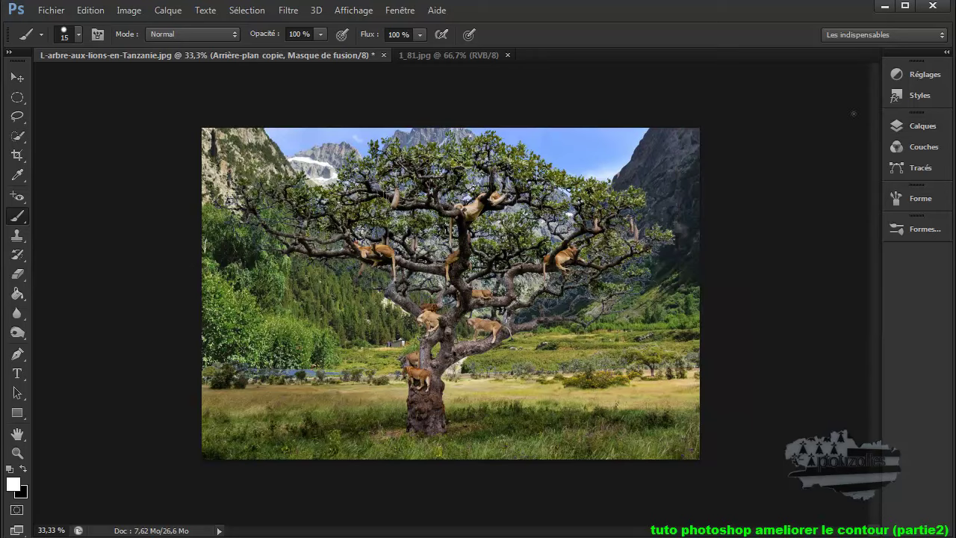
click(926, 204)
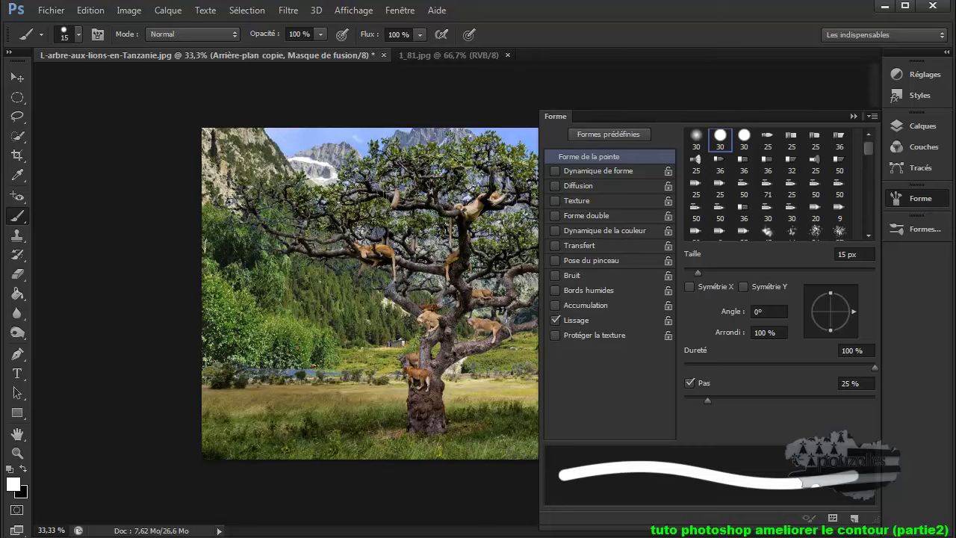
- Try the 25 px round point, 25 px erodible and 36 px flat blunt brush tips, and select the 45 px sampled tip
click(769, 141)
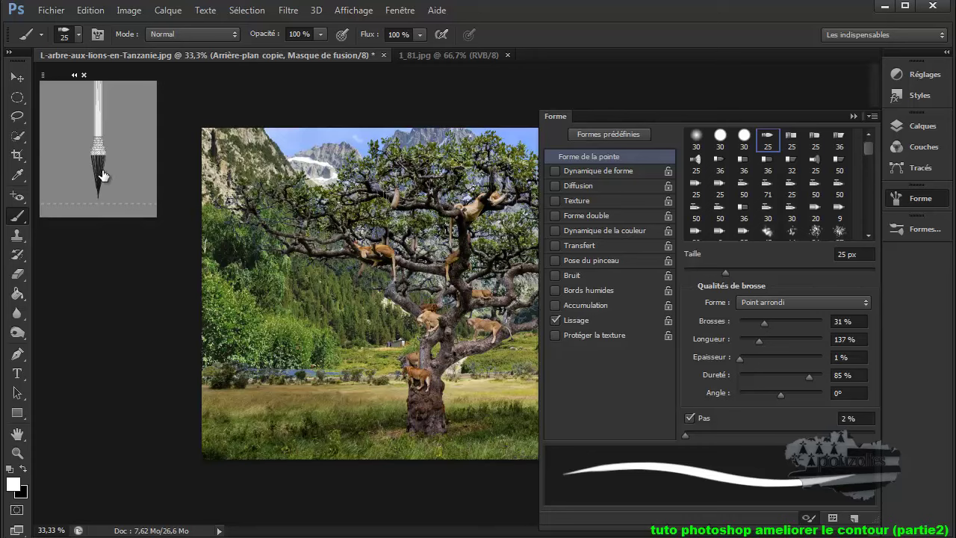
click(720, 185)
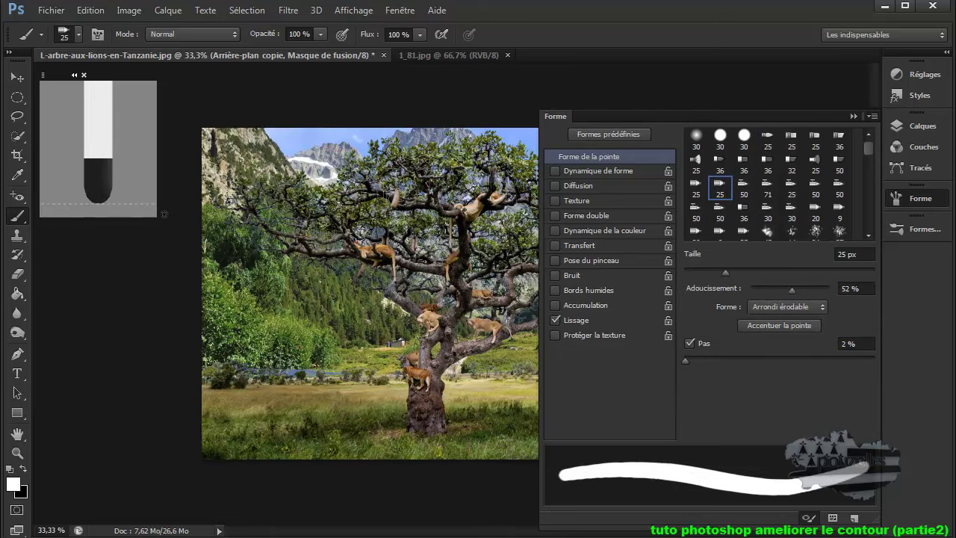
click(744, 209)
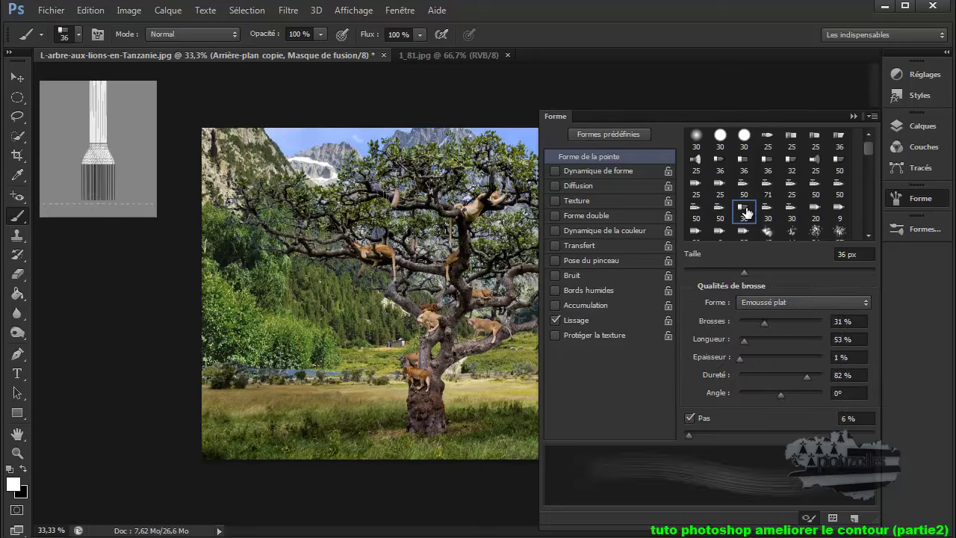
click(769, 234)
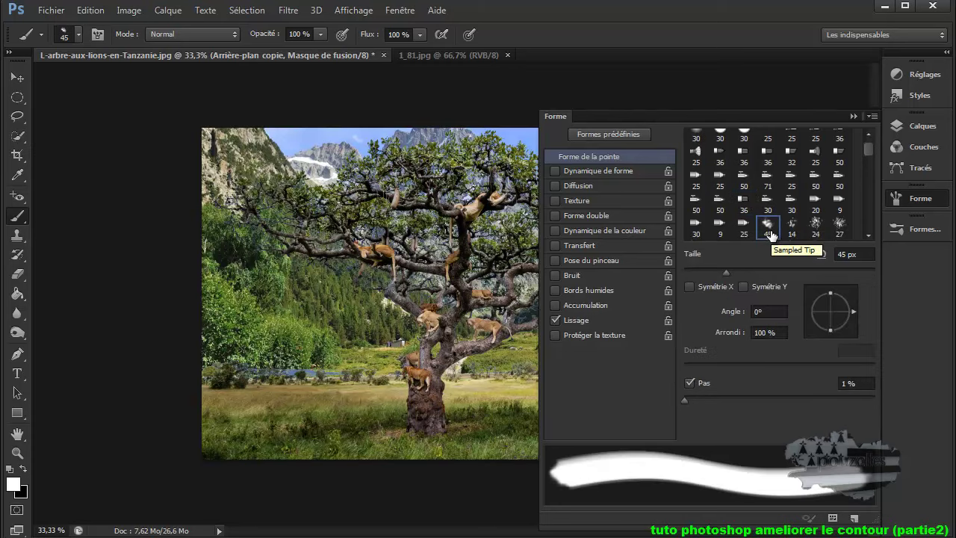